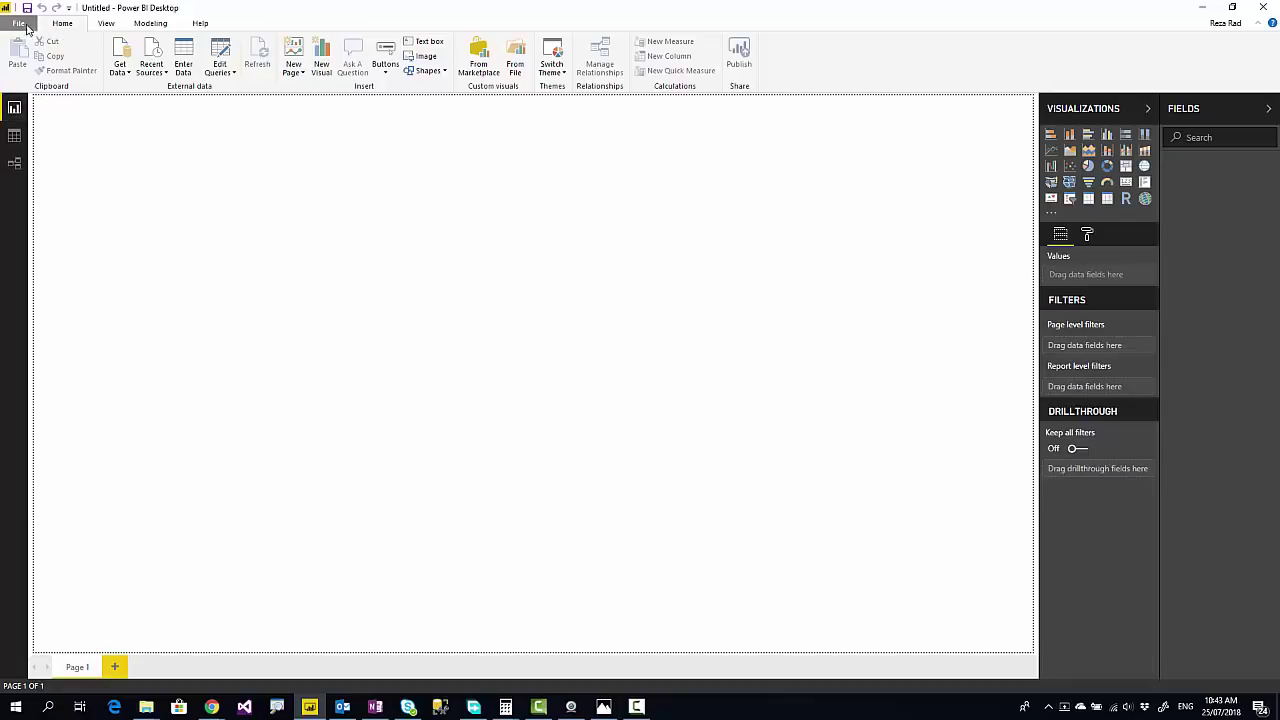
left_click(19, 25)
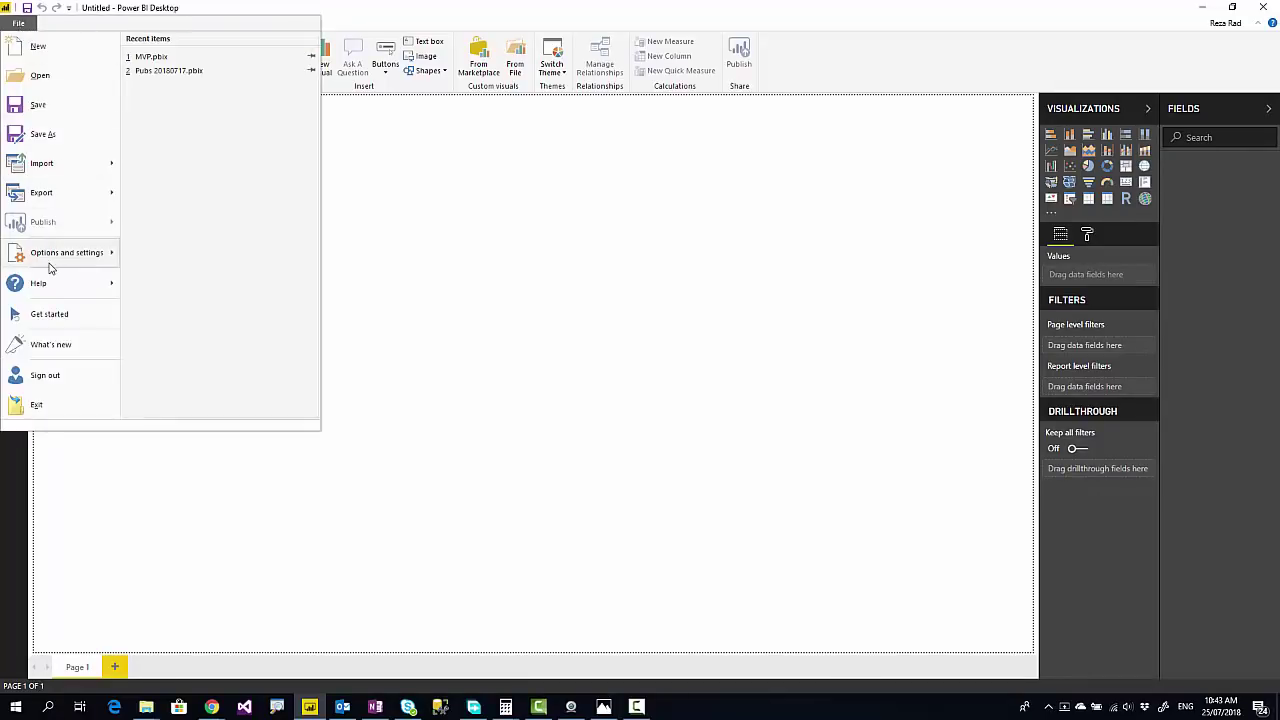
mouse_move(50, 266)
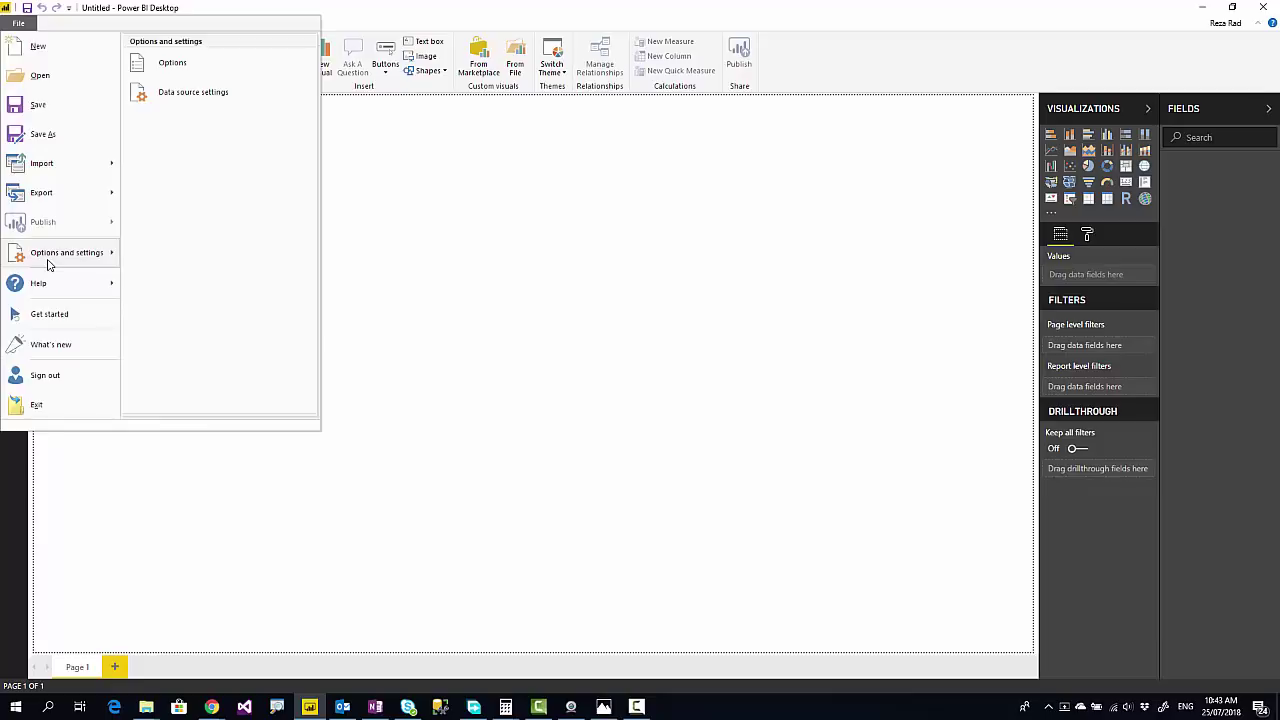
left_click(190, 66)
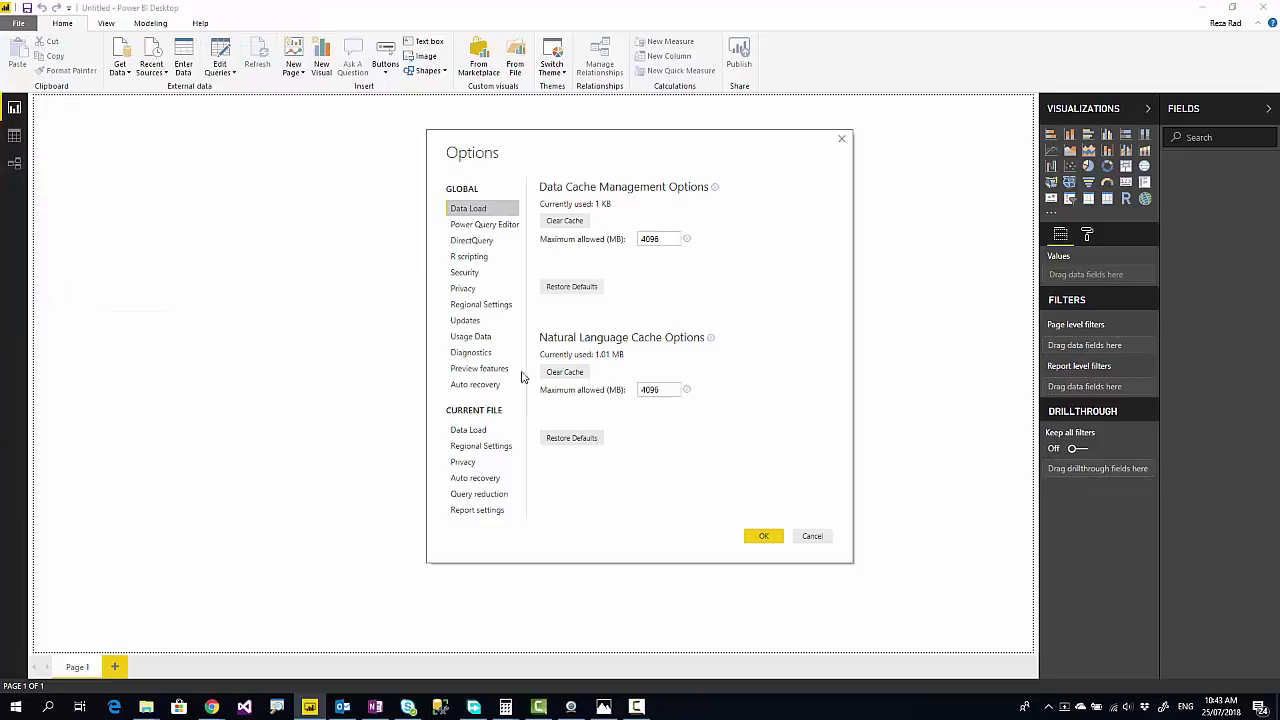
left_click(464, 370)
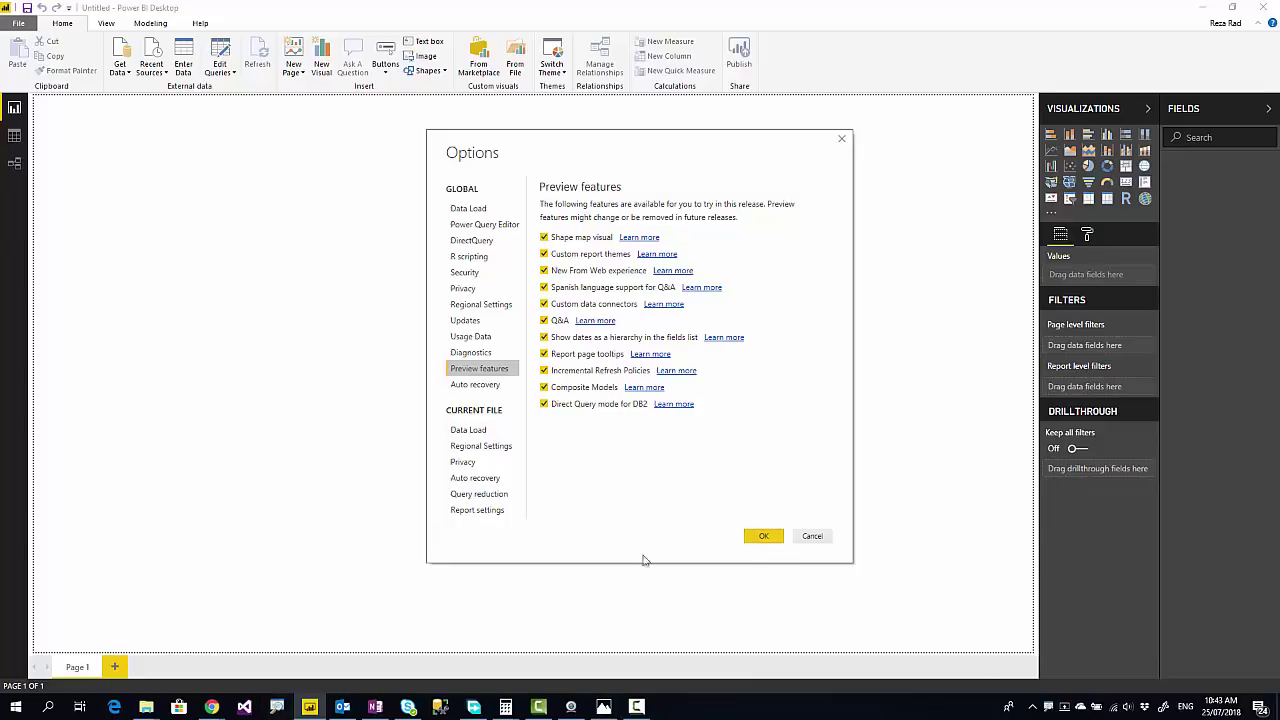
left_click(277, 706)
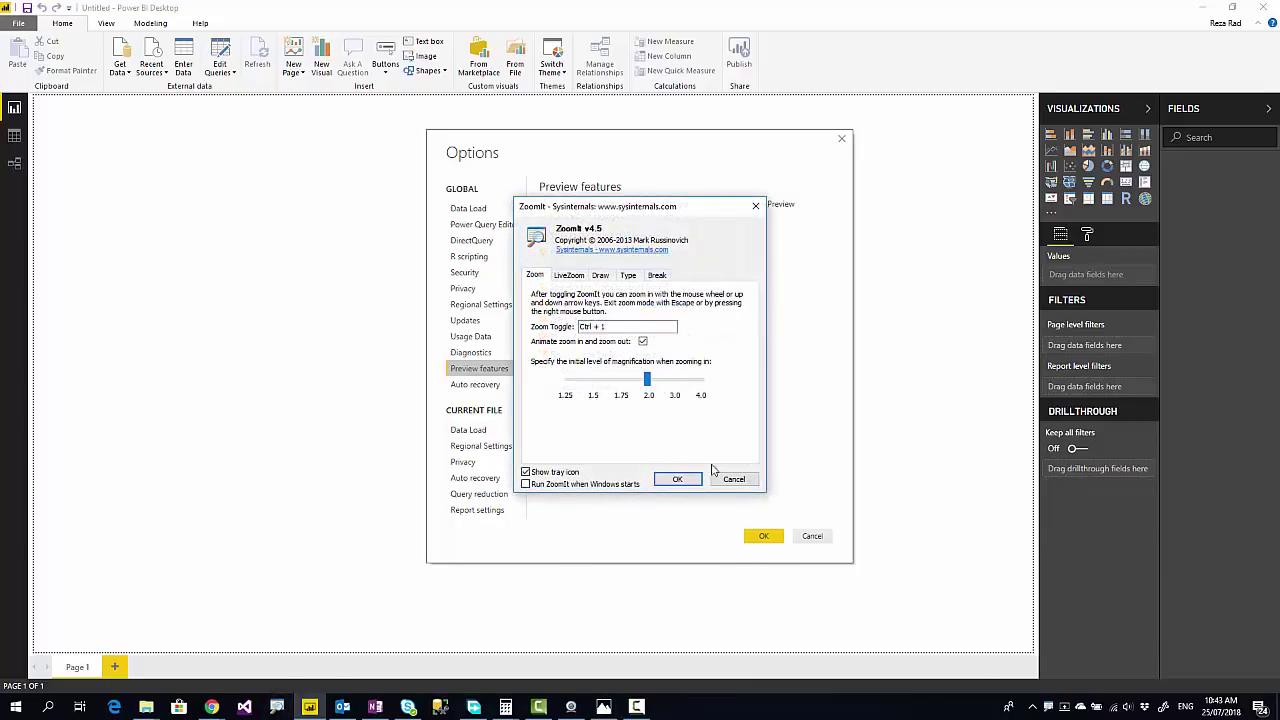
left_click(677, 480)
key("ctrl+1")
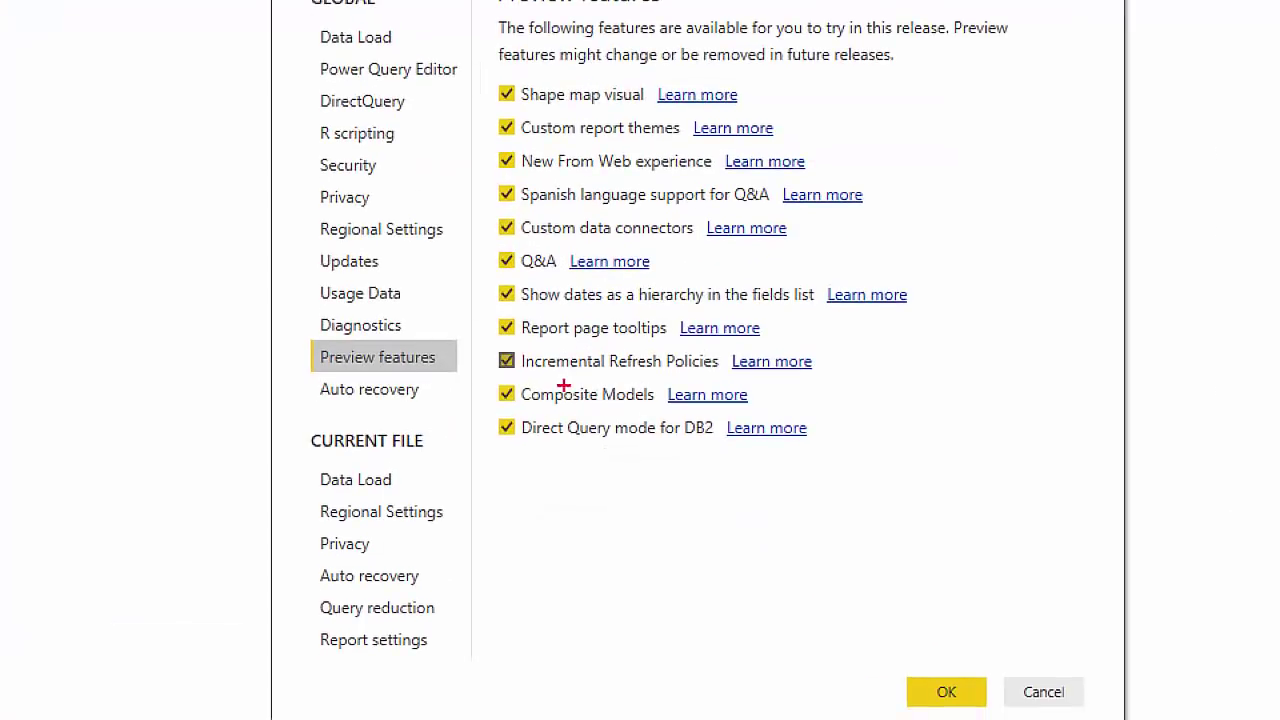
mouse_move(481, 372)
left_mouse_down()
mouse_move(586, 406)
mouse_move(814, 423)
mouse_move(828, 410)
left_mouse_up()
key("Escape")
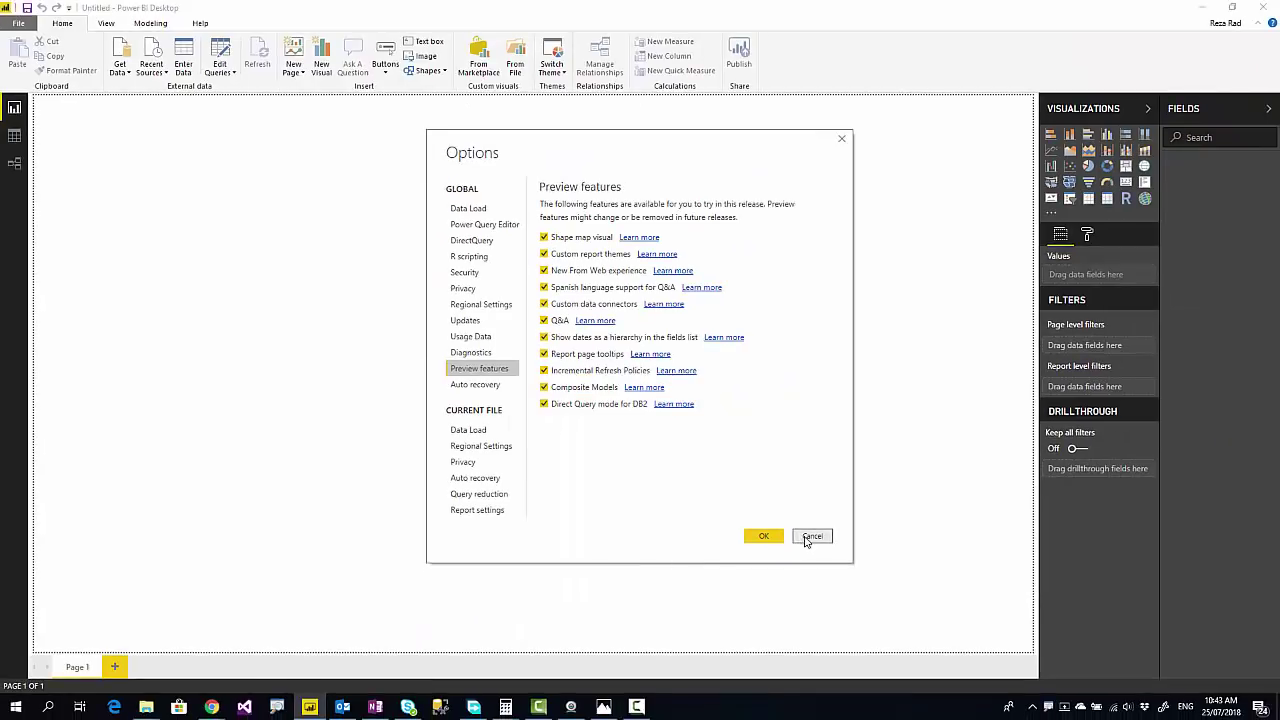
left_click(809, 538)
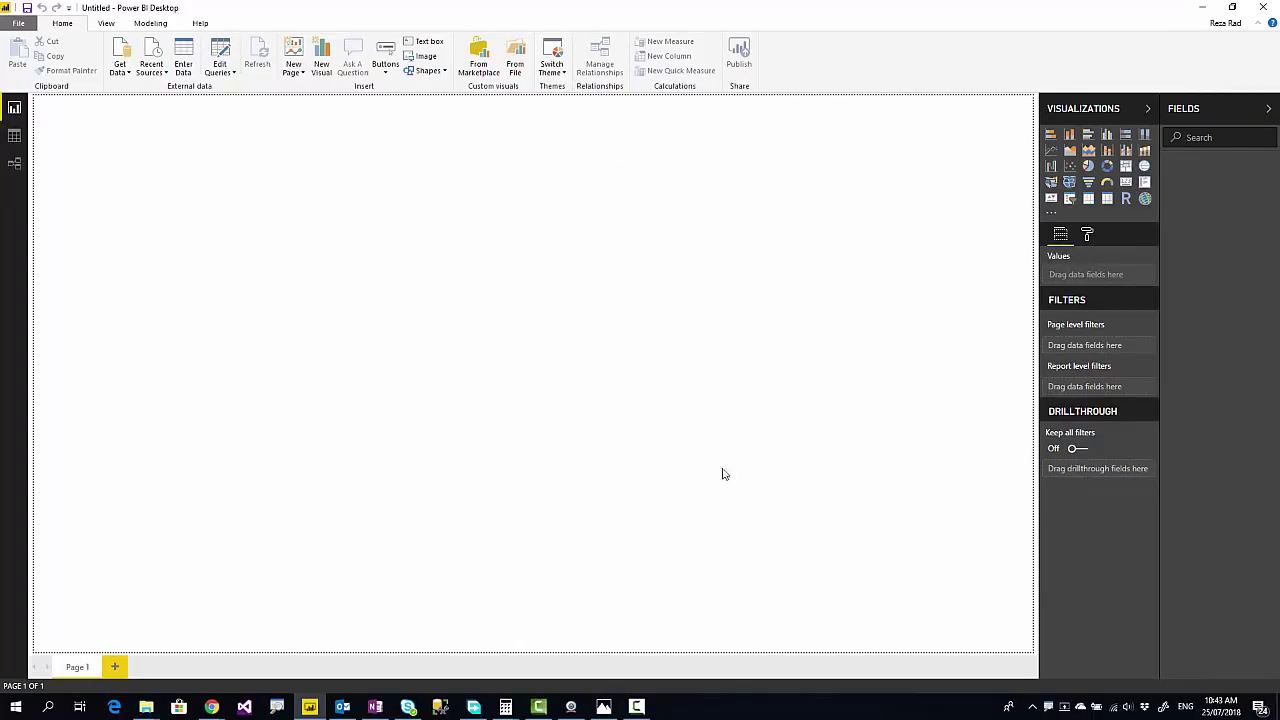
Step: Connect to SQL Server '.' in DirectQuery mode with Windows credentials, accepting the unencrypted connection
left_click(126, 79)
left_click(116, 190)
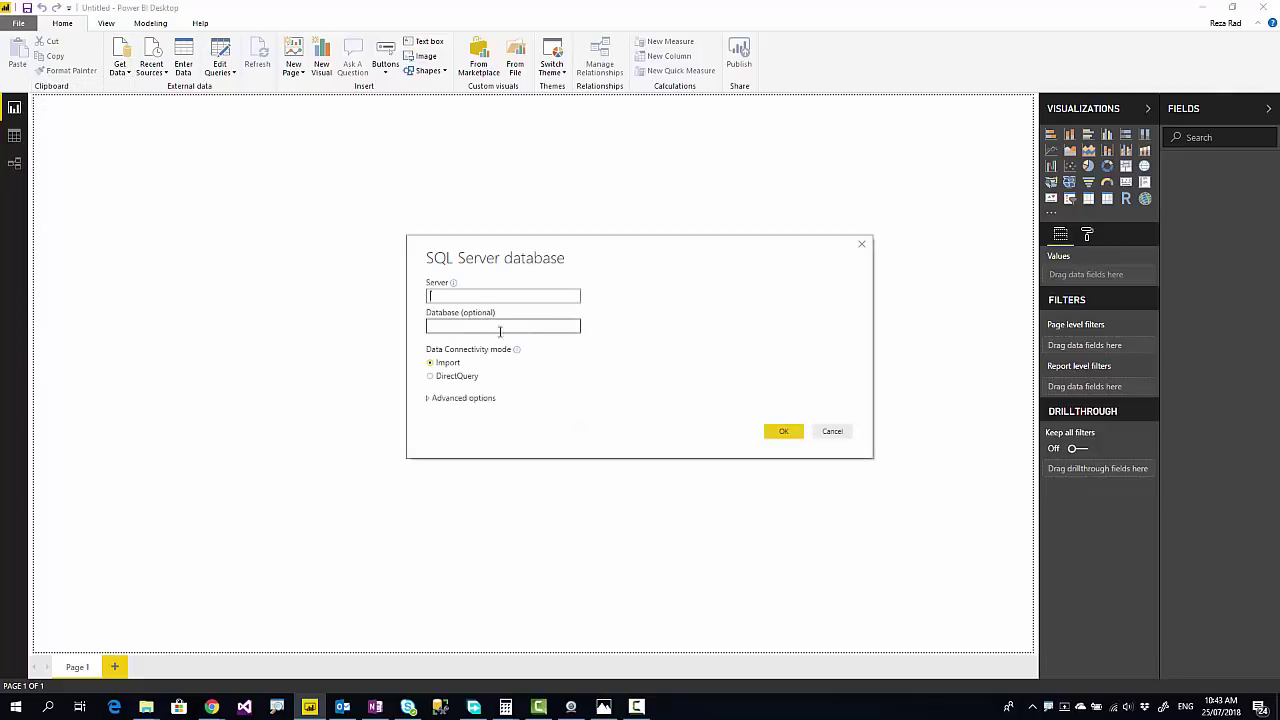
type(".")
left_click(446, 379)
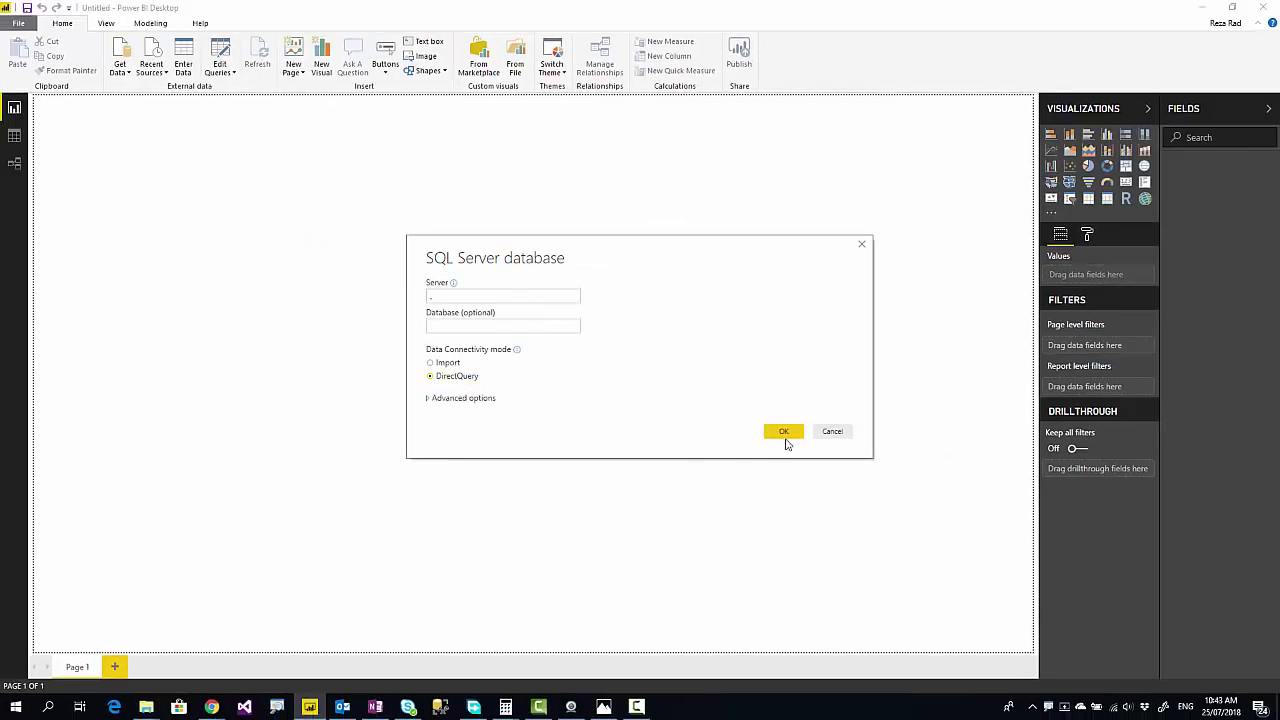
left_click(784, 437)
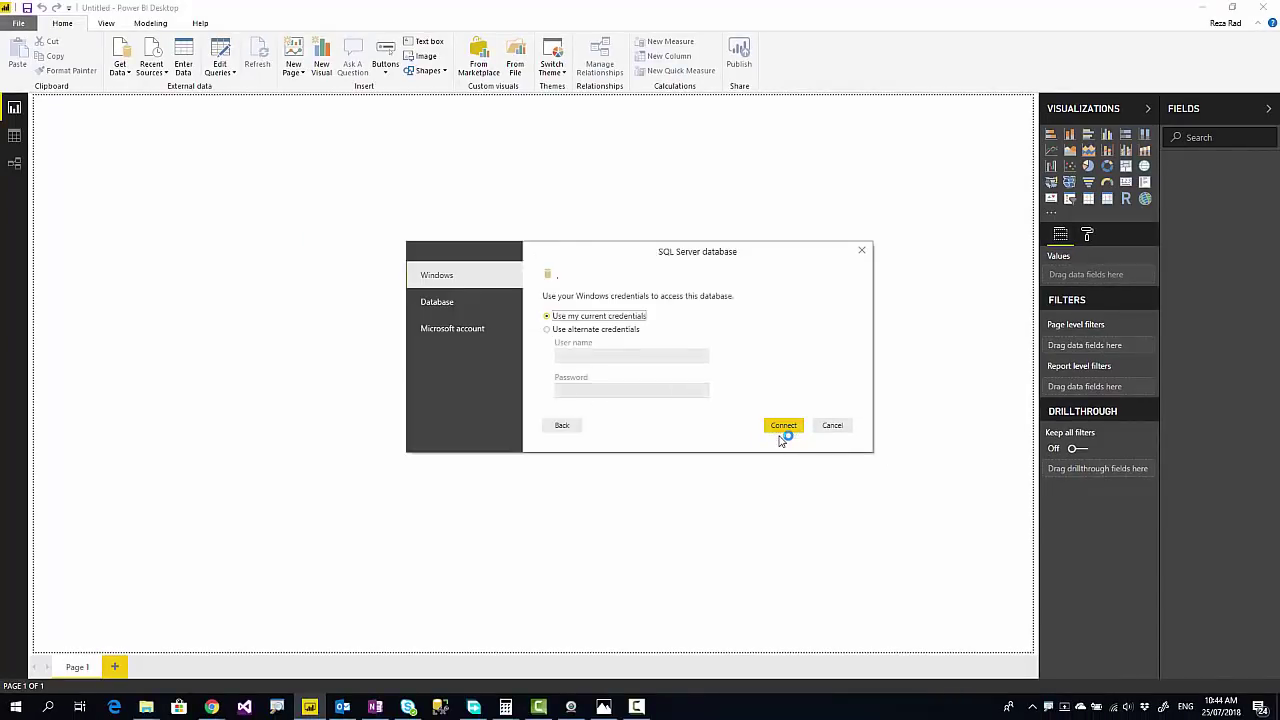
left_click(781, 429)
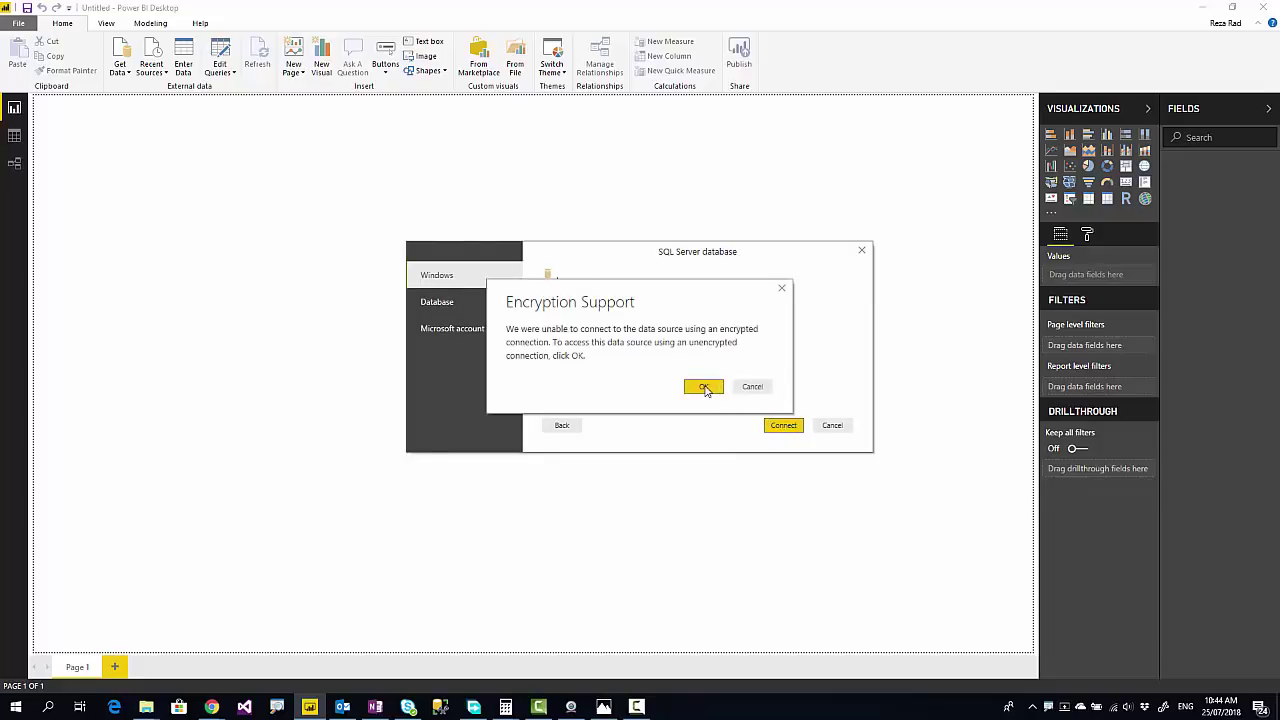
left_click(704, 388)
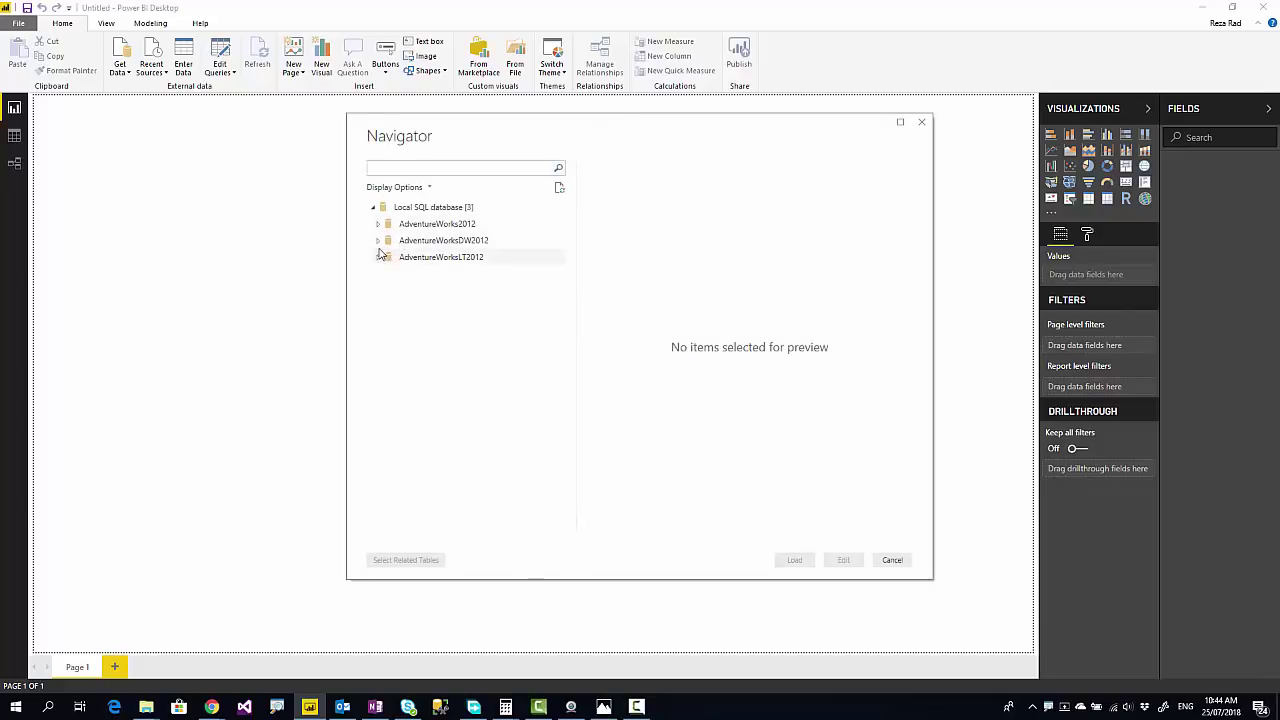
Step: Select FactInternetSales in the AdventureWorksDW2012 database and load it
left_click(378, 240)
scroll(449, 421, "down", 2)
scroll(449, 421, "down", 2)
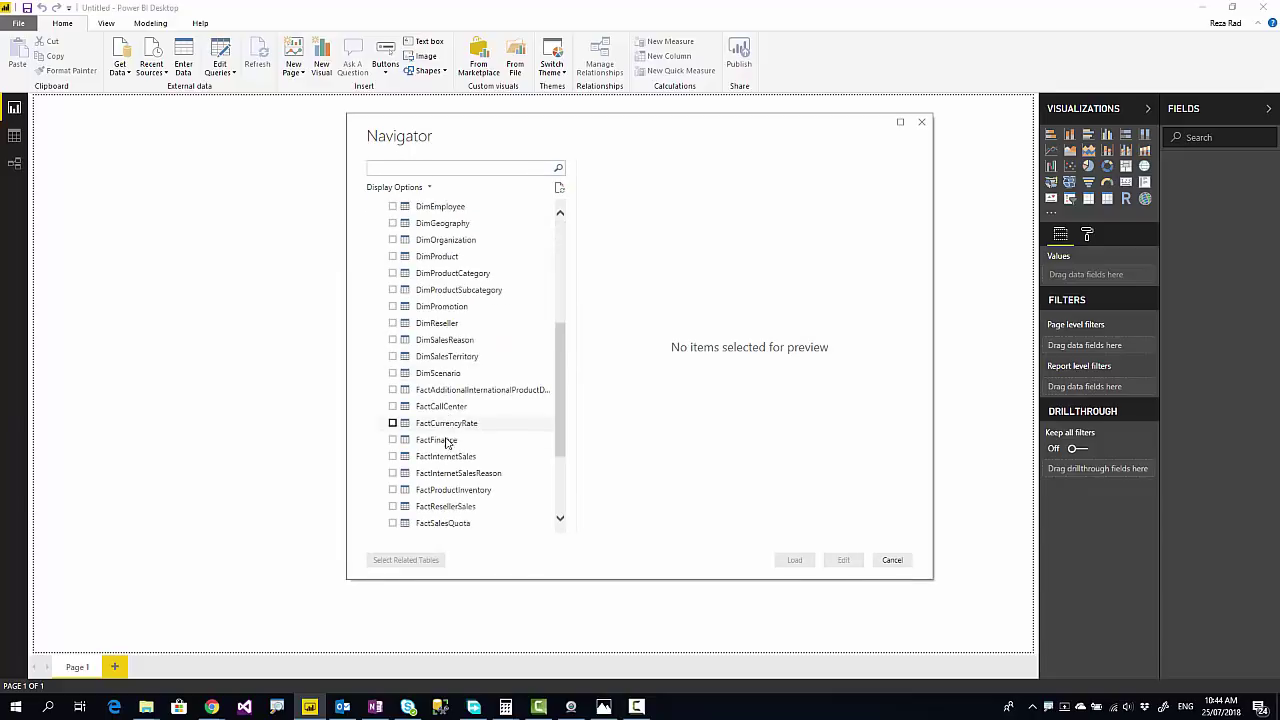
left_click(393, 456)
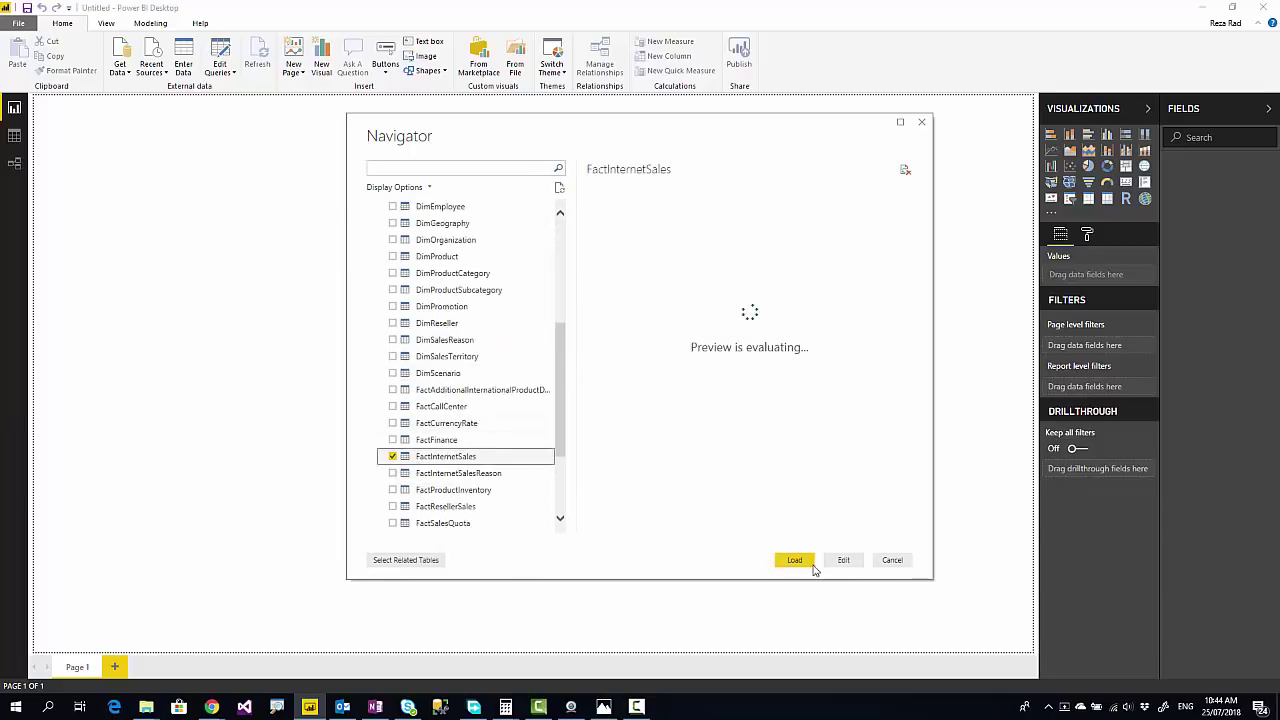
left_click(797, 562)
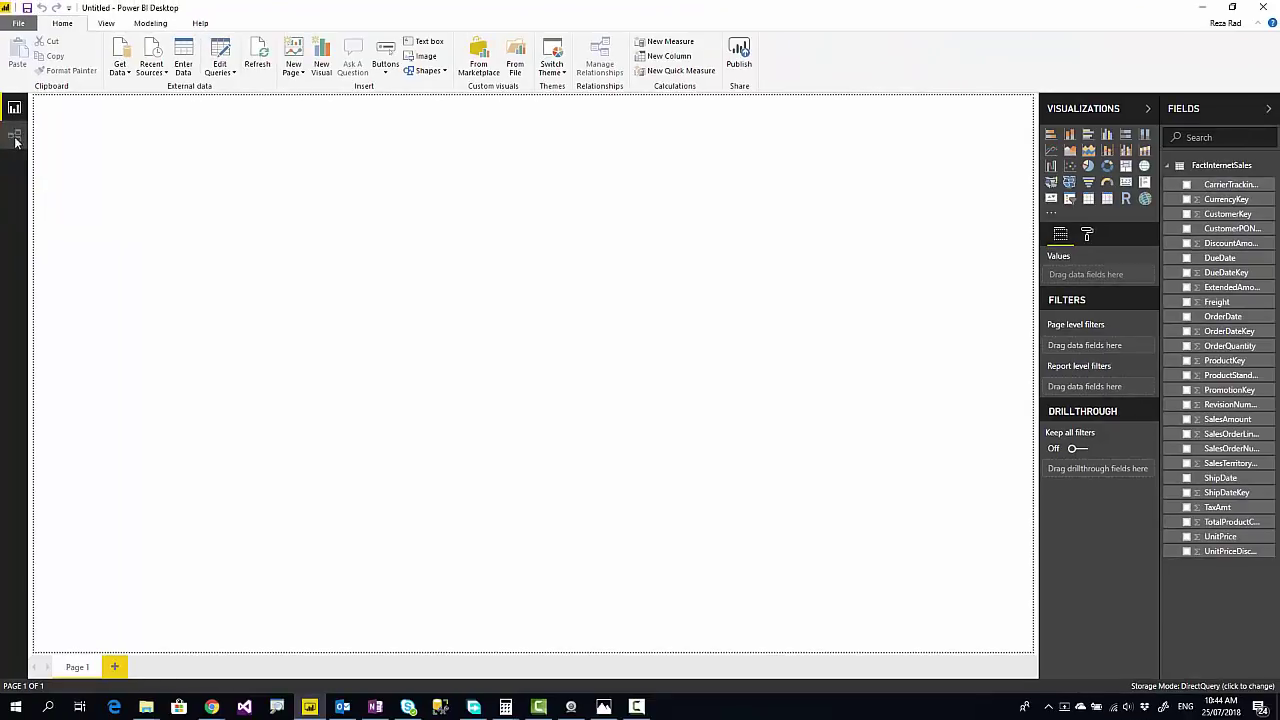
Step: Check the model in Relationships view, then return to Report view in DirectQuery storage mode
left_click(28, 130)
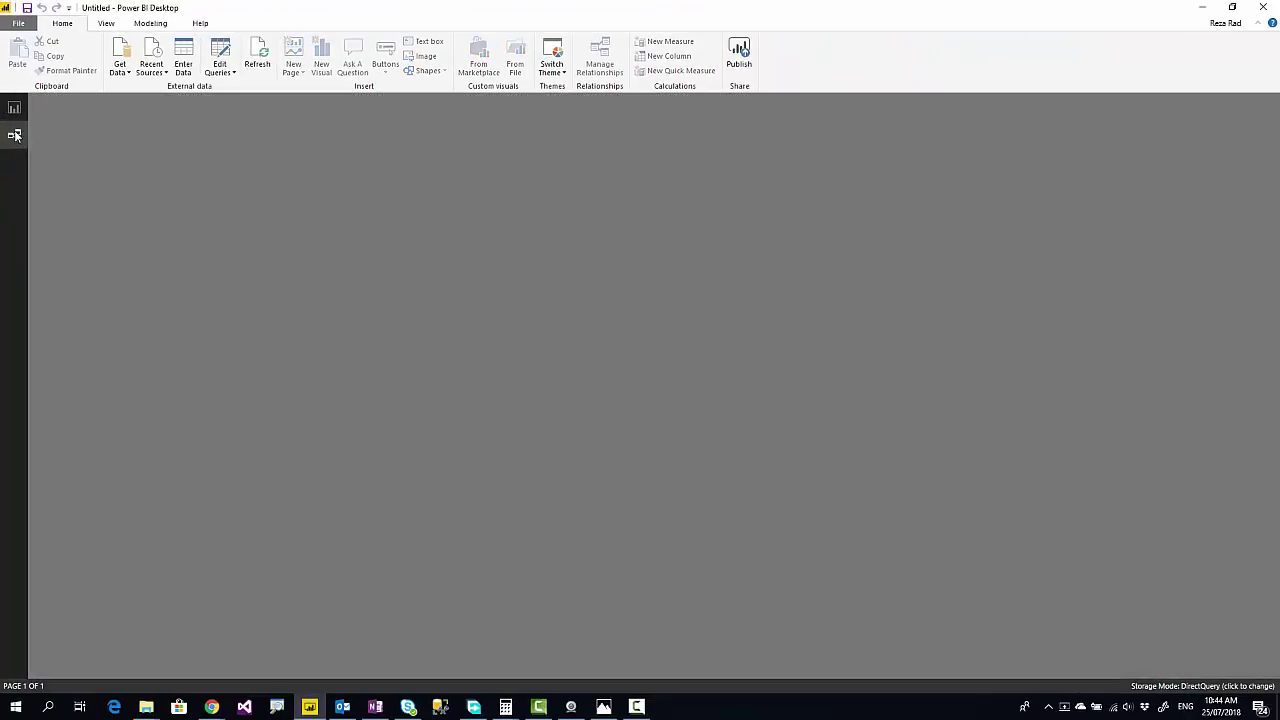
left_click(15, 109)
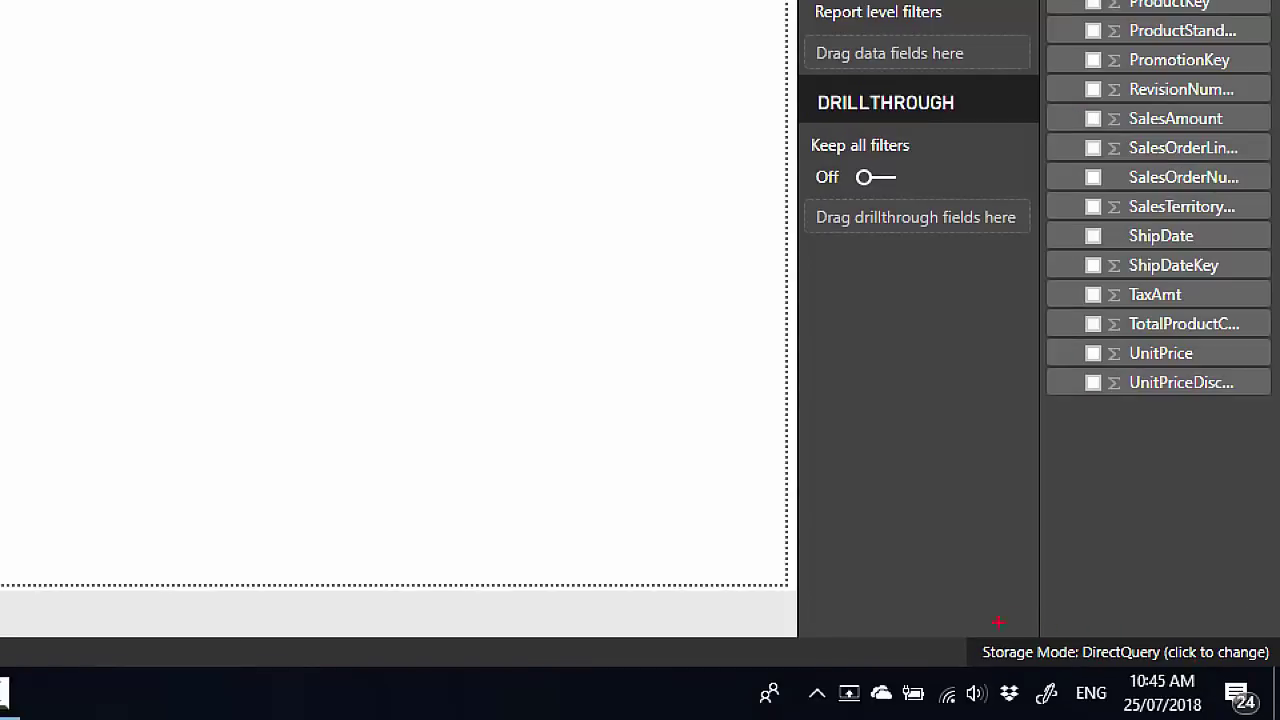
left_click_drag(958, 630, 1277, 676)
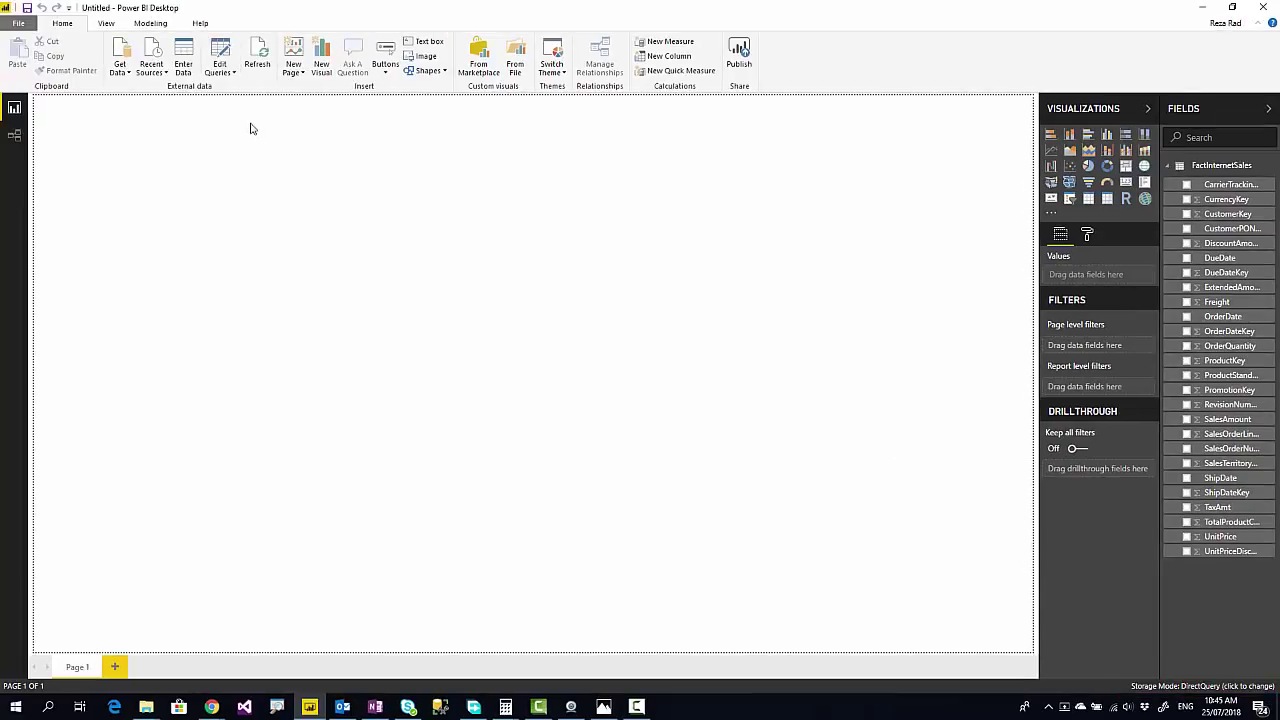
Step: Open the AdventureWorksDW2012 Excel workbook from 1-Power BI Essentials > Data Sources and load DimCustomer
left_click(122, 76)
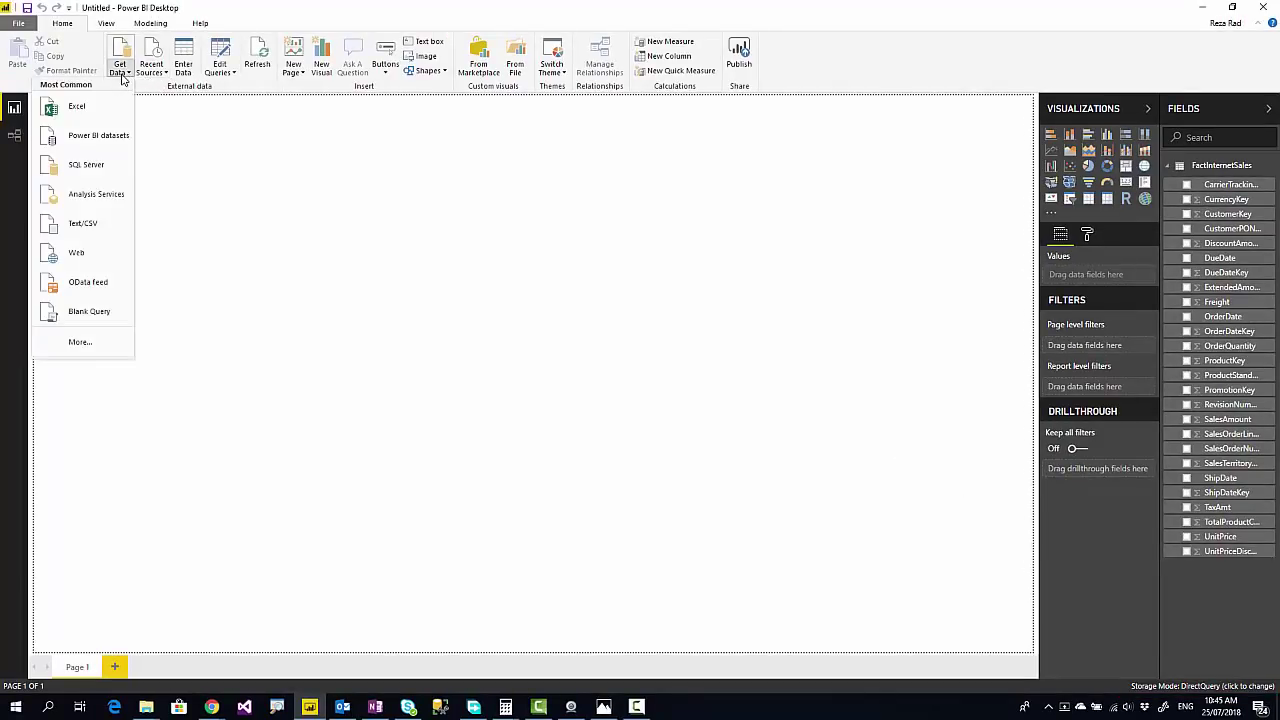
left_click(88, 108)
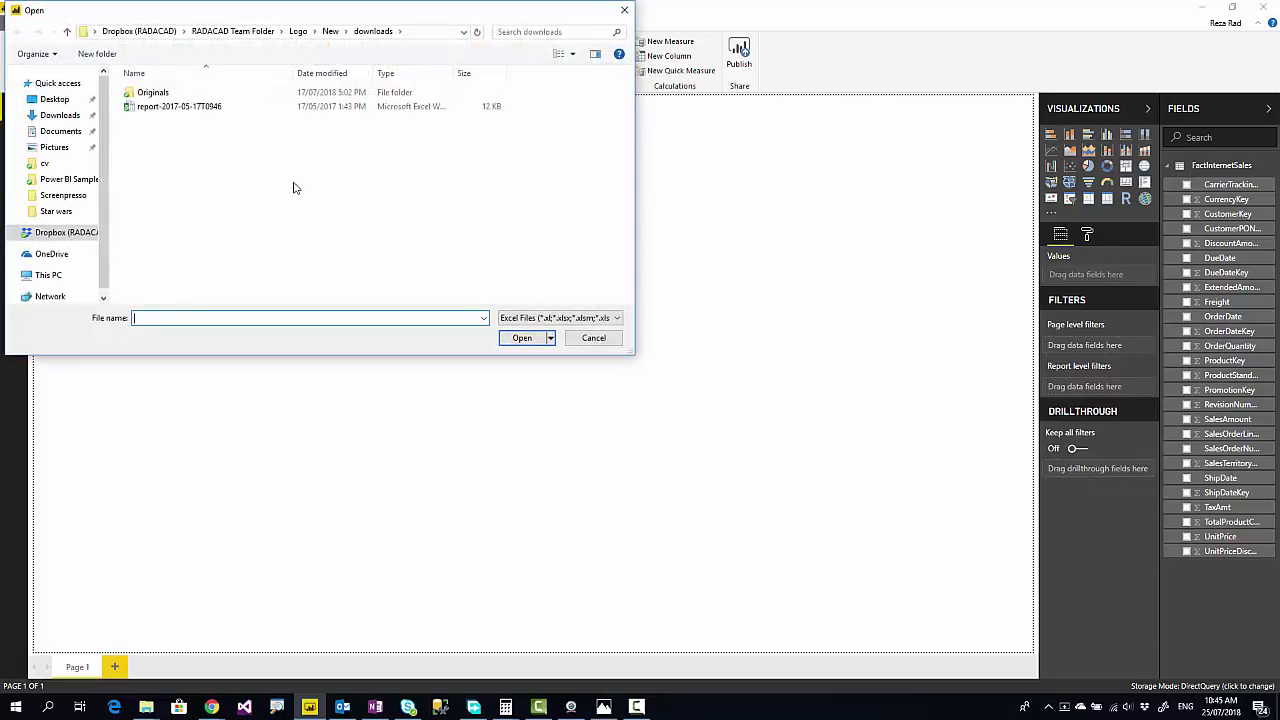
left_click(55, 256)
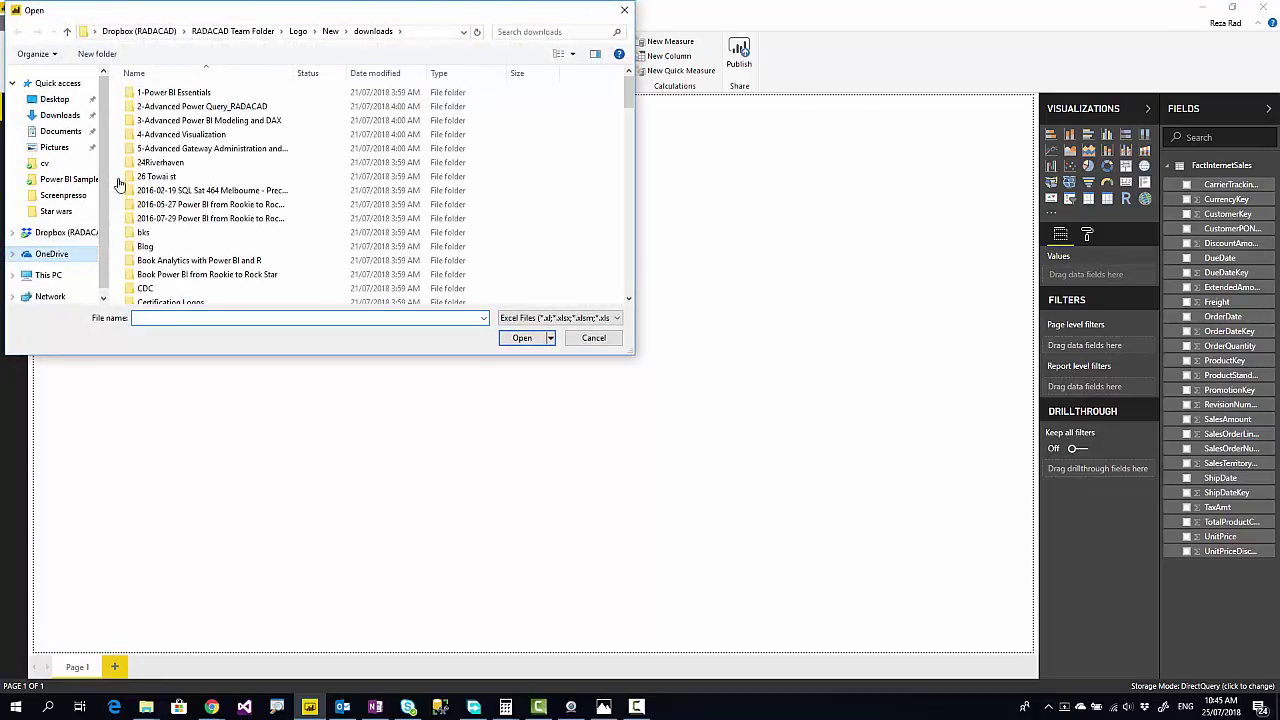
double_click(162, 94)
double_click(150, 93)
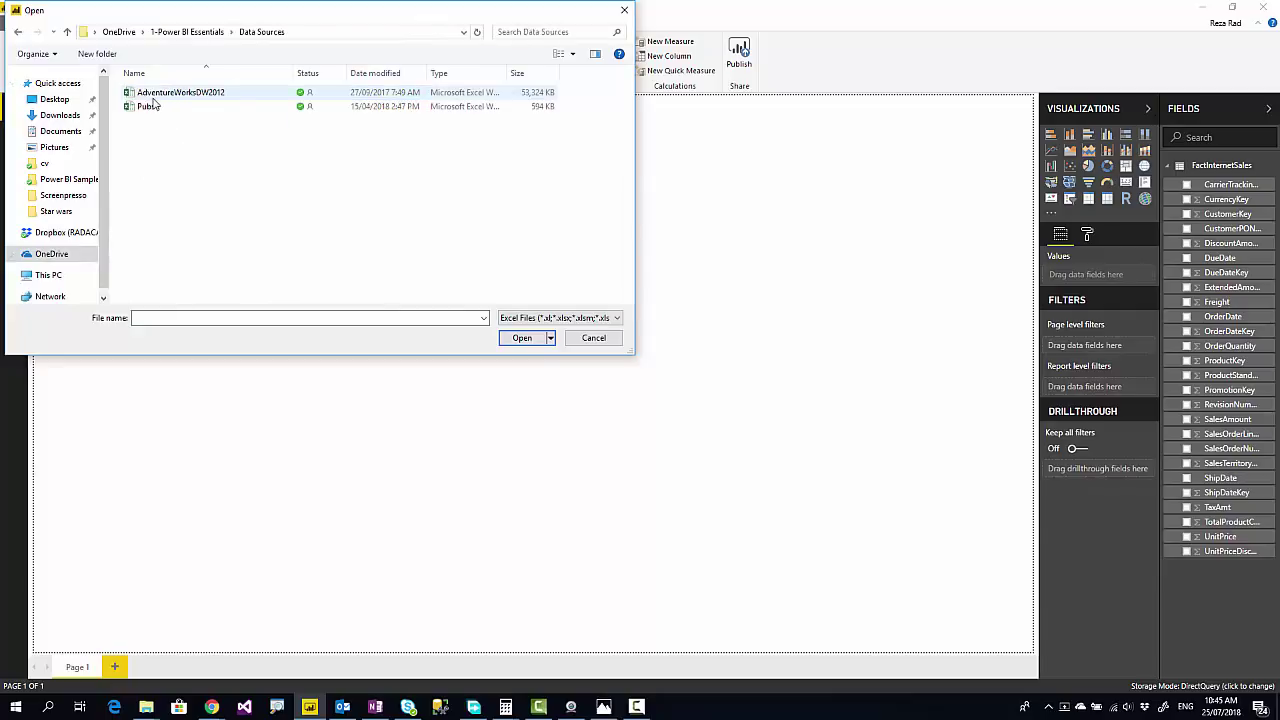
double_click(150, 97)
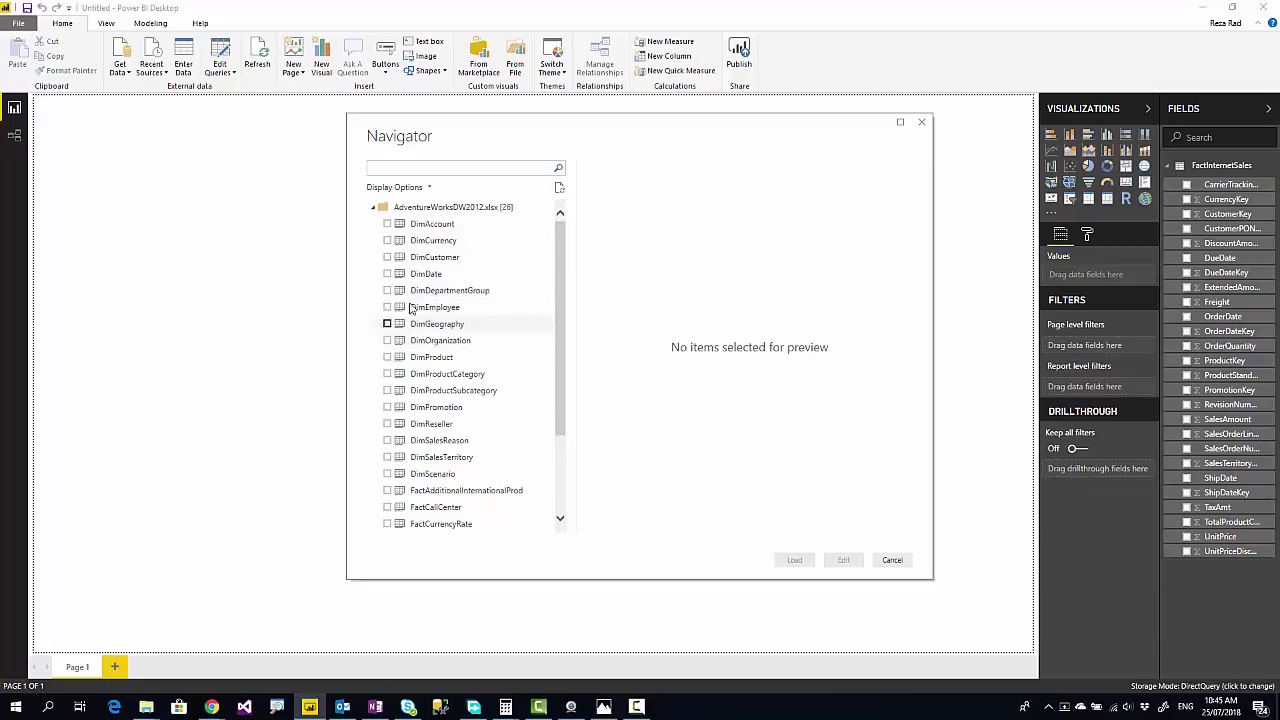
left_click(387, 257)
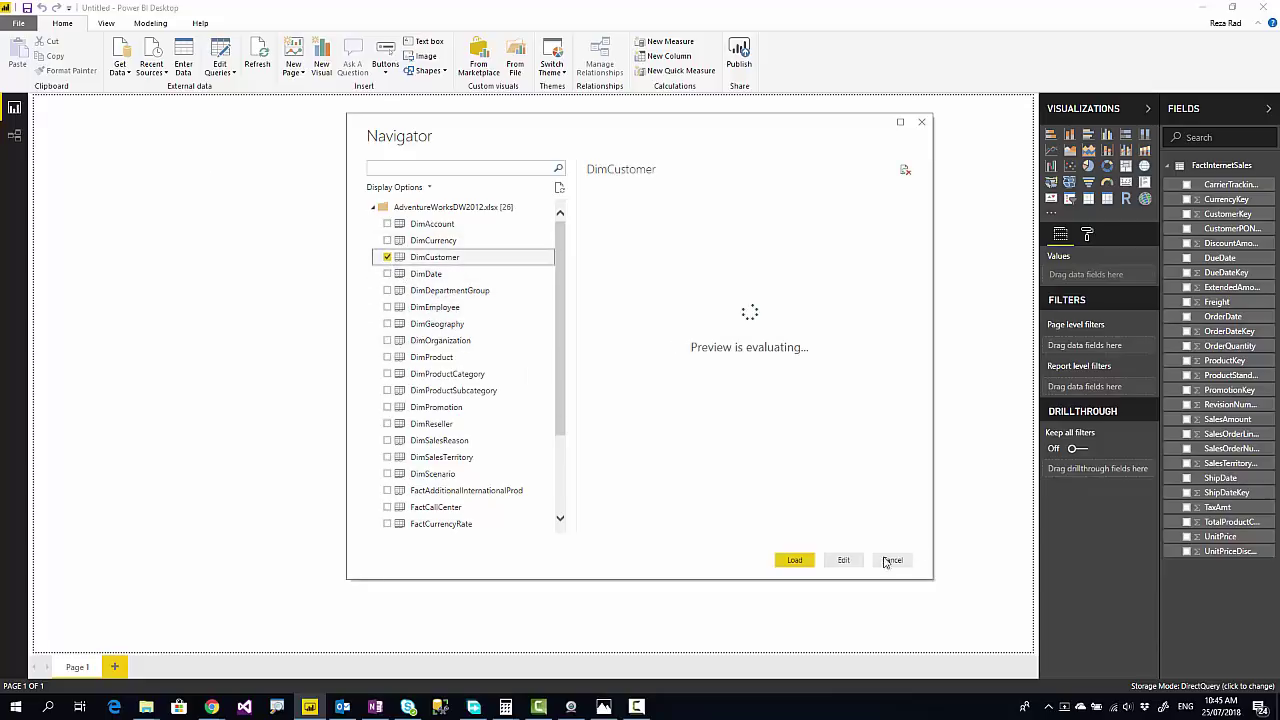
left_click(800, 566)
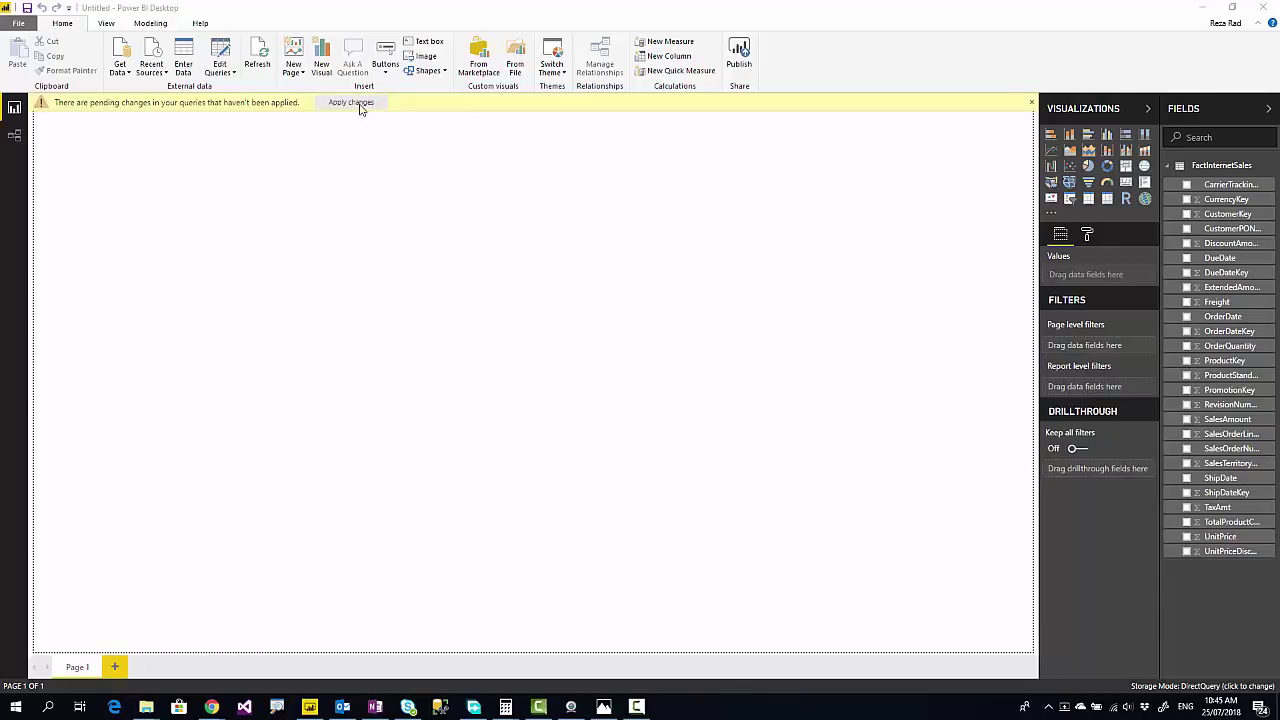
Step: Return to Power BI Desktop and accept the potential security risk warning for the second source
left_click(305, 710)
key("alt+Tab")
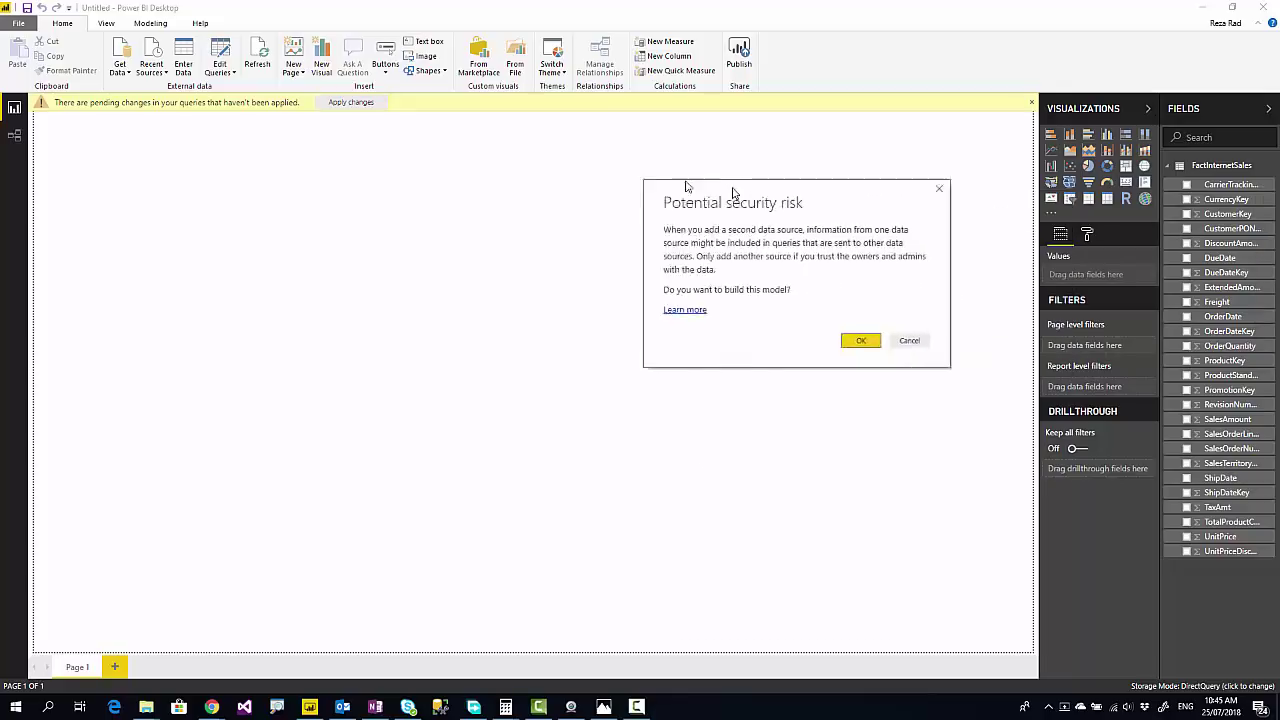
left_click_drag(677, 183, 560, 220)
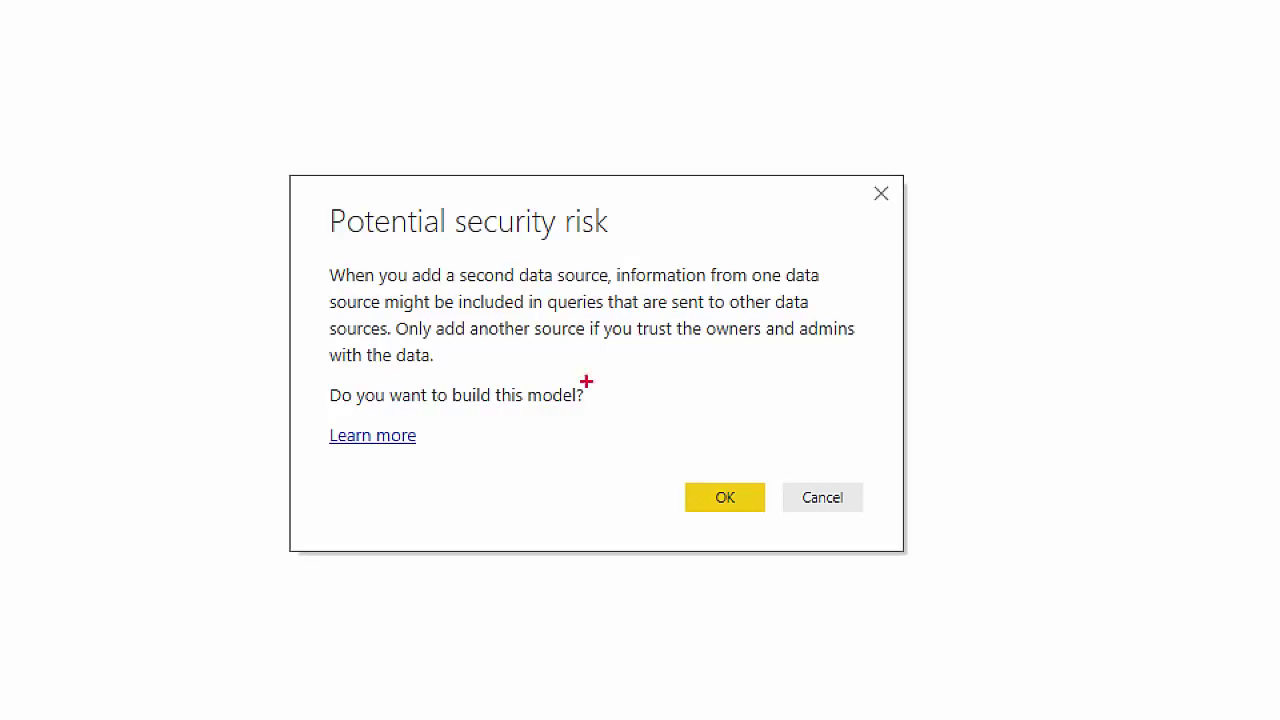
mouse_move(674, 481)
left_mouse_down()
mouse_move(800, 472)
mouse_move(686, 429)
left_mouse_up()
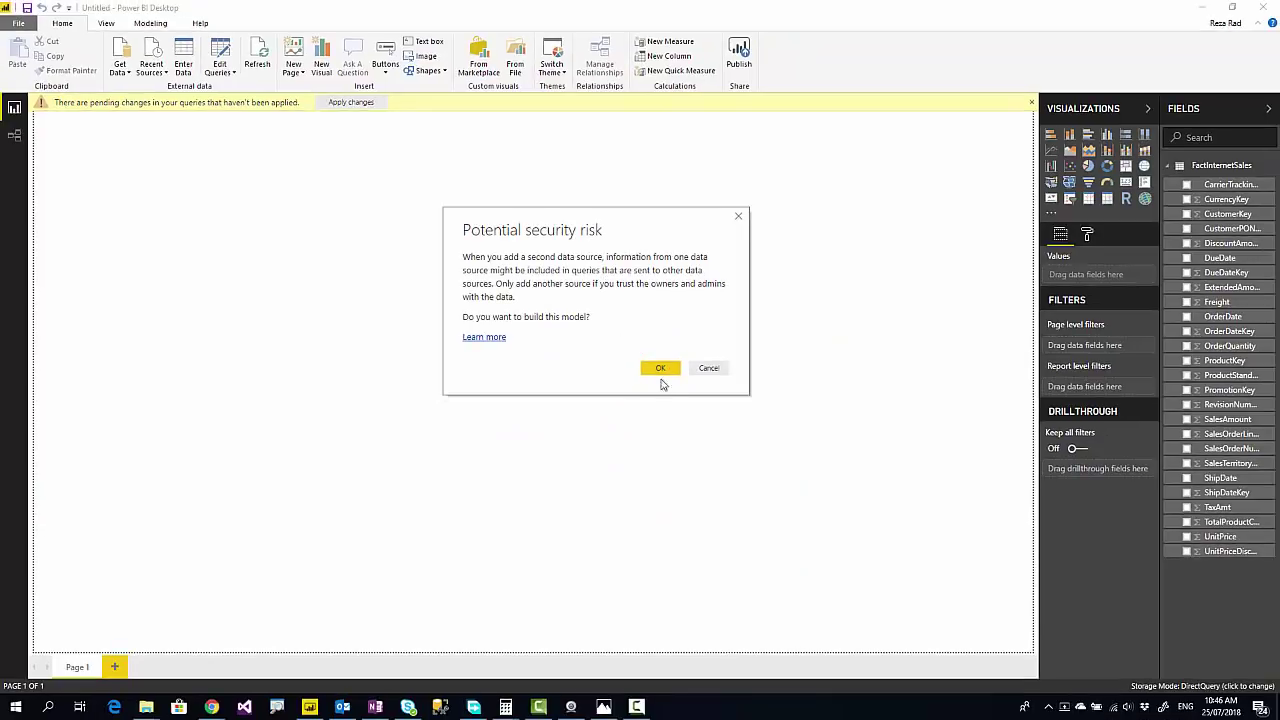
left_click(662, 368)
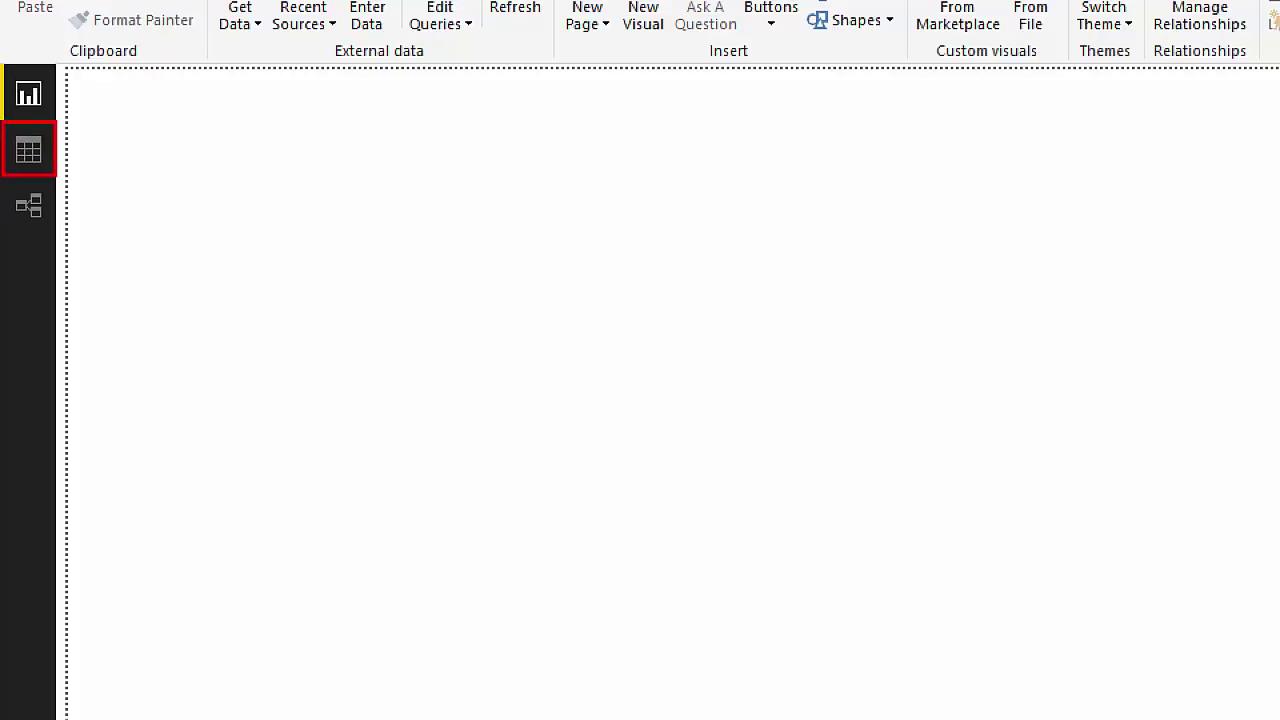
left_click(28, 150)
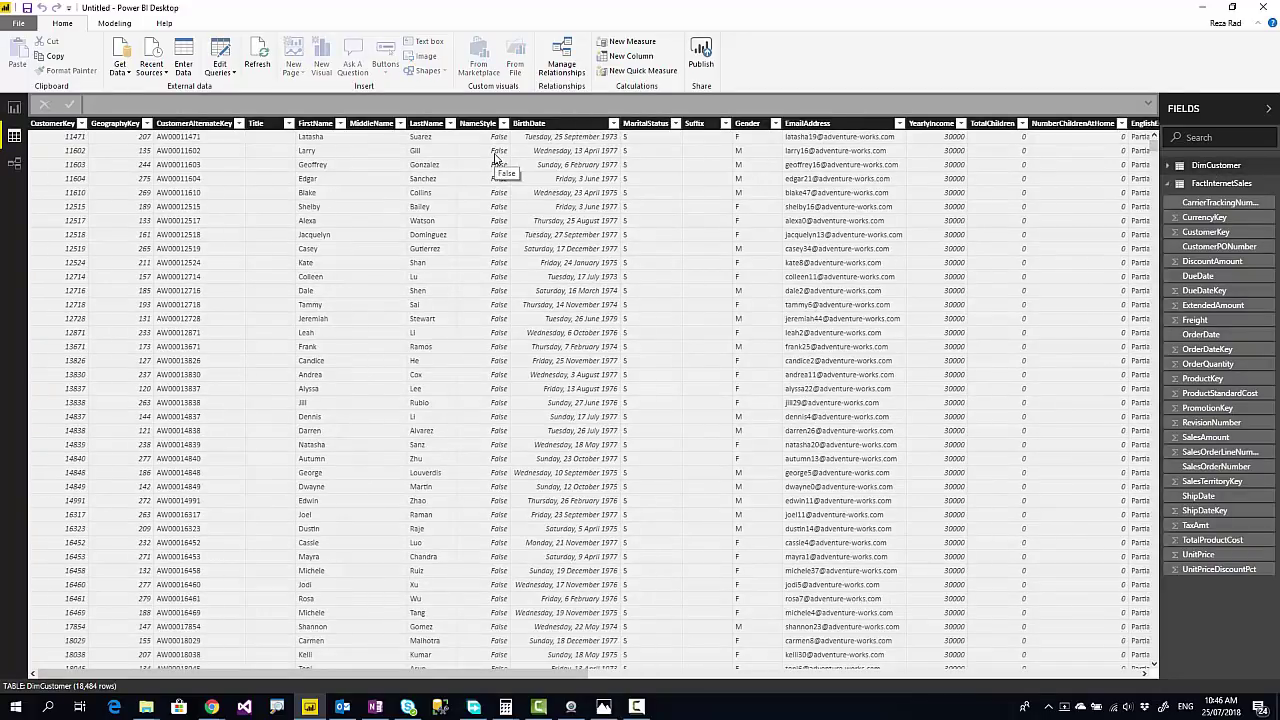
left_click(1210, 185)
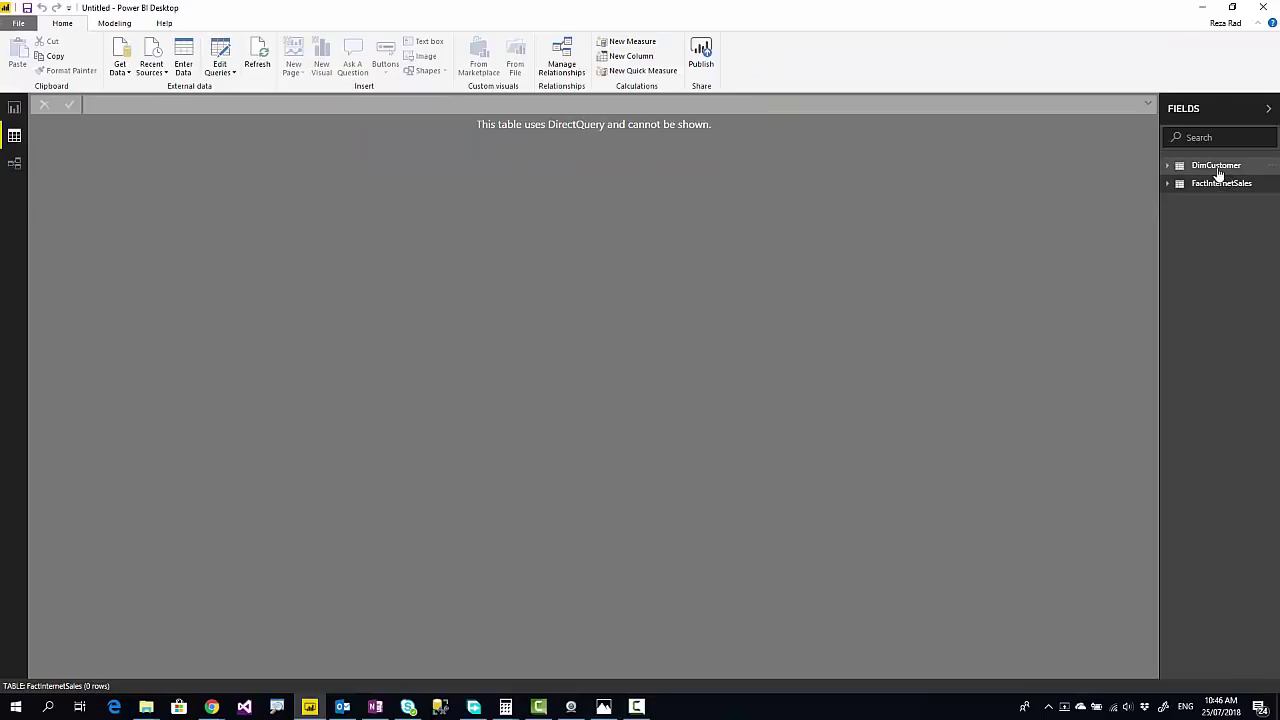
mouse_move(1218, 174)
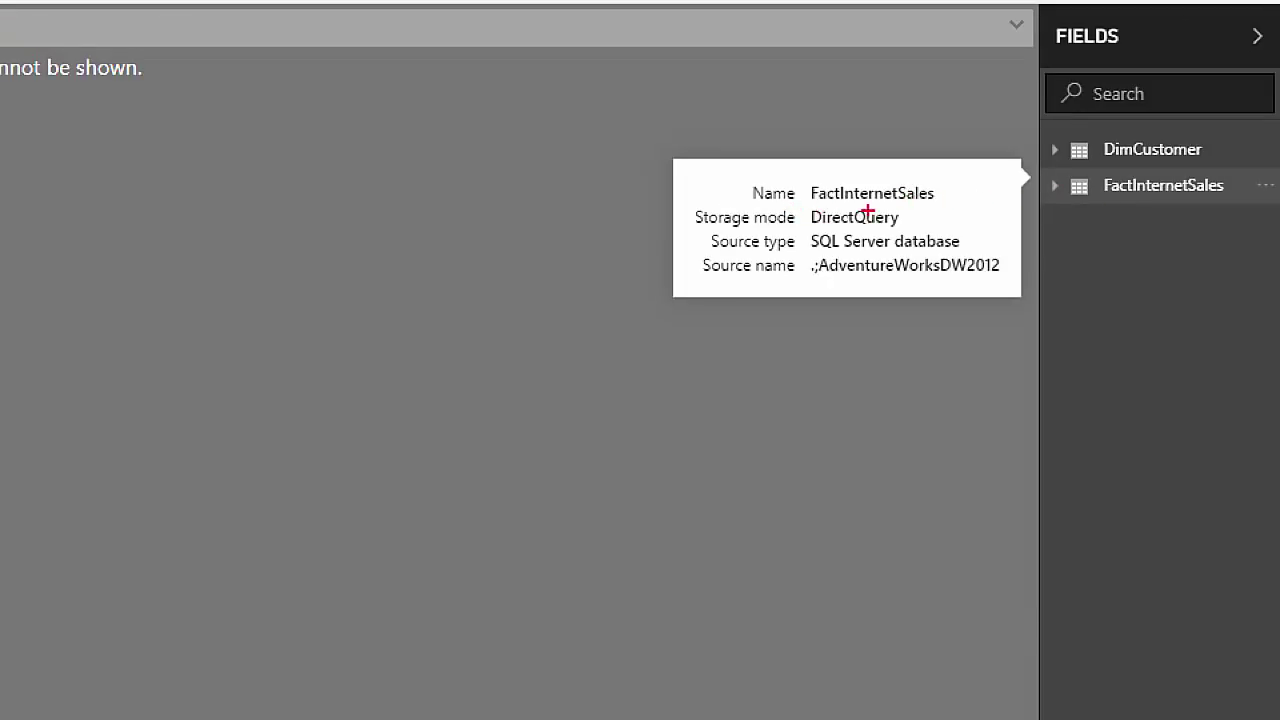
left_click_drag(690, 229, 910, 230)
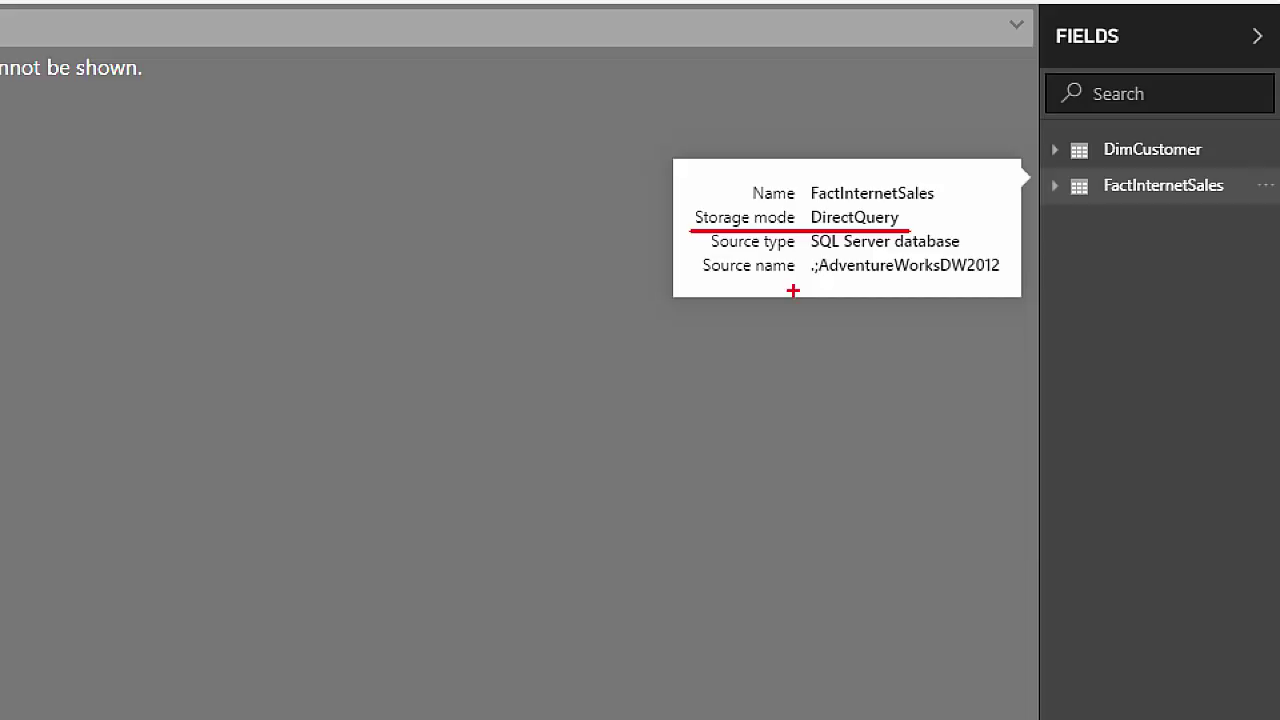
key("Escape")
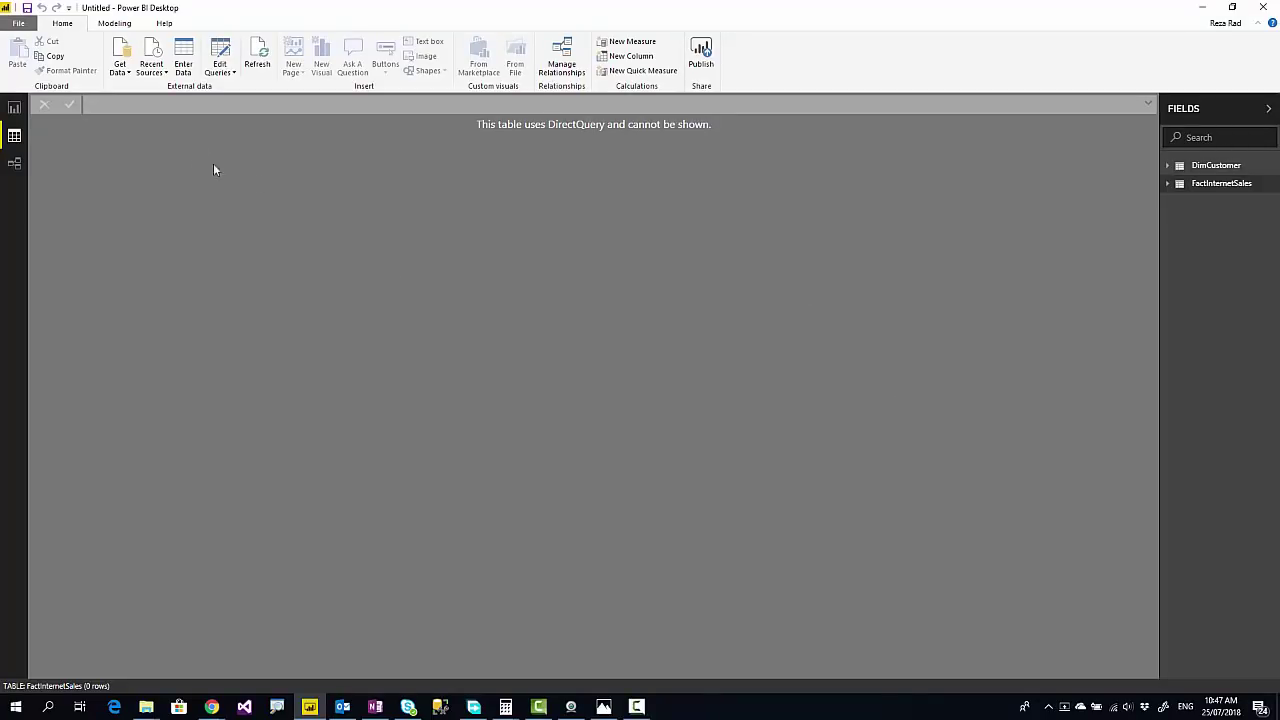
left_click(14, 107)
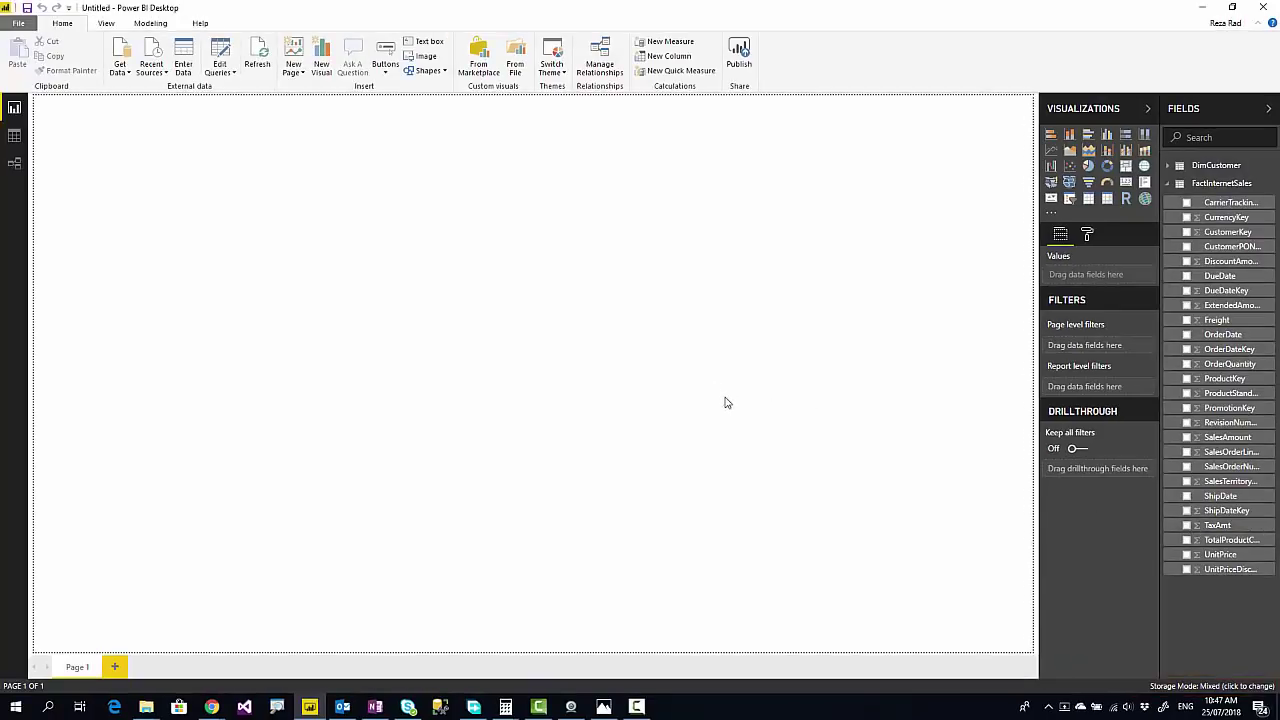
Step: In Relationships view, arrange both tables and drag DimCustomer's CustomerKey onto FactInternetSales
left_click(16, 165)
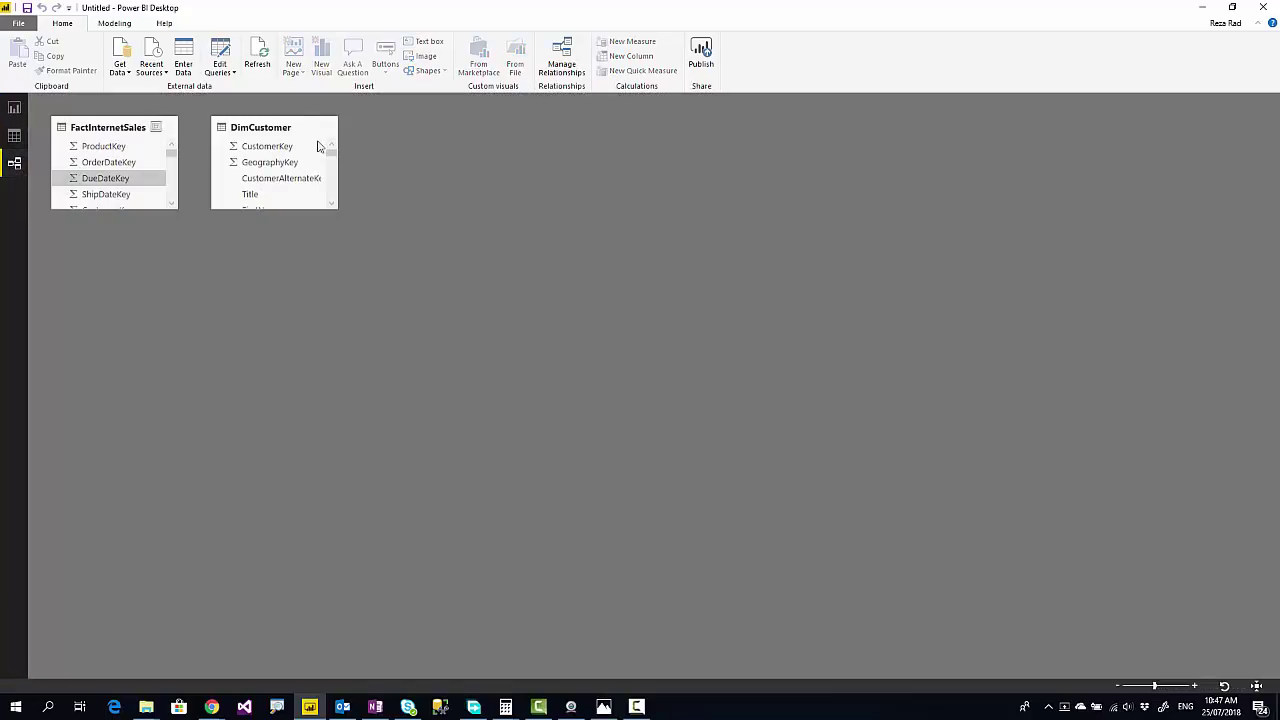
left_click_drag(268, 131, 420, 222)
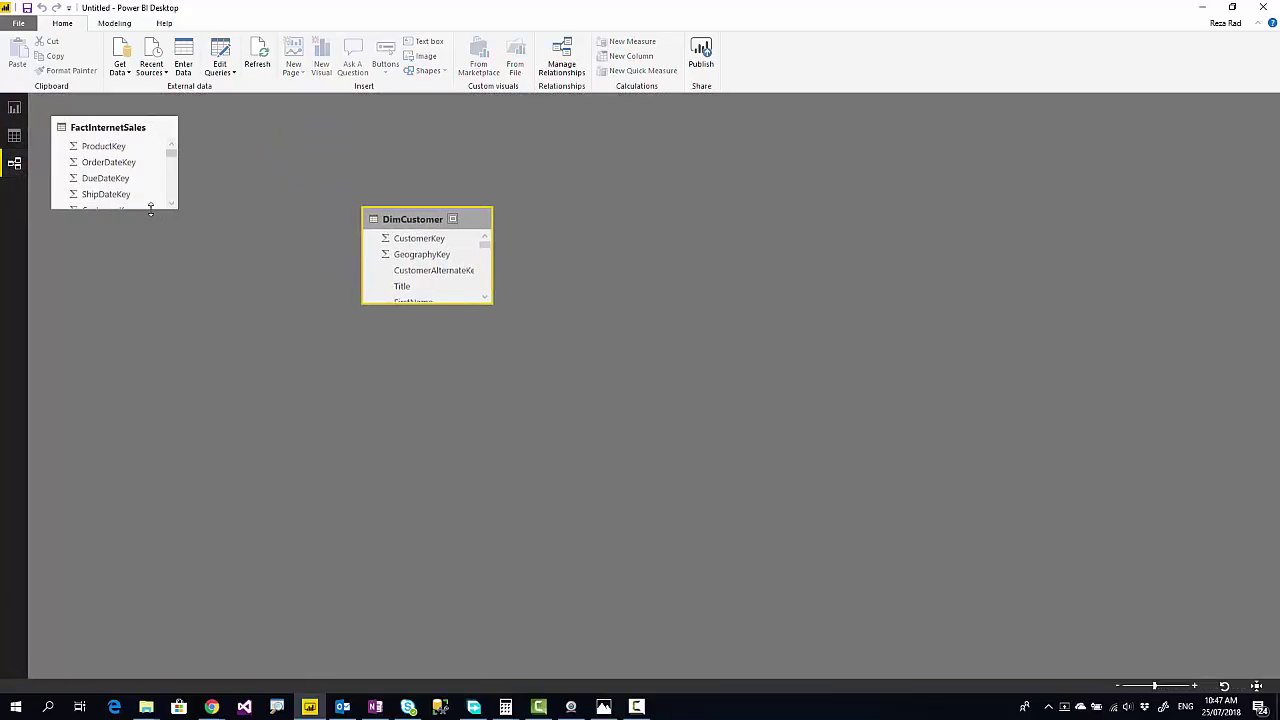
left_click_drag(150, 209, 152, 320)
left_click_drag(134, 131, 203, 163)
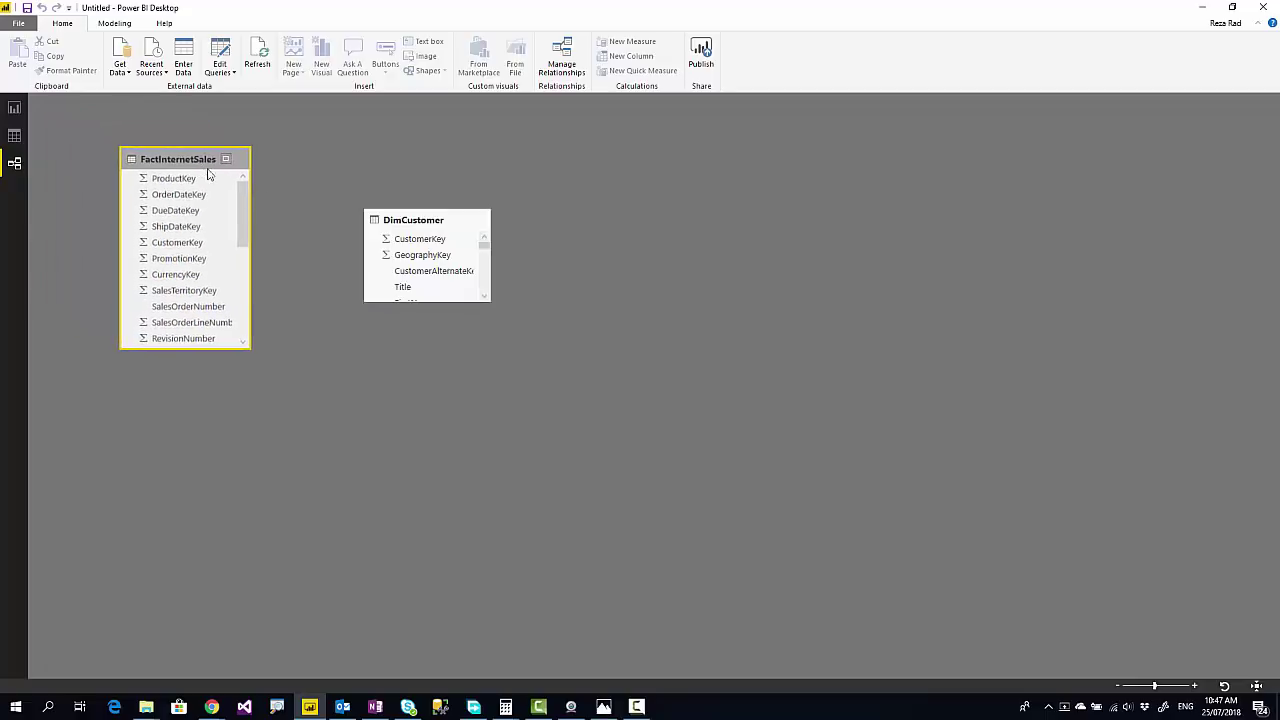
left_click_drag(412, 219, 170, 250)
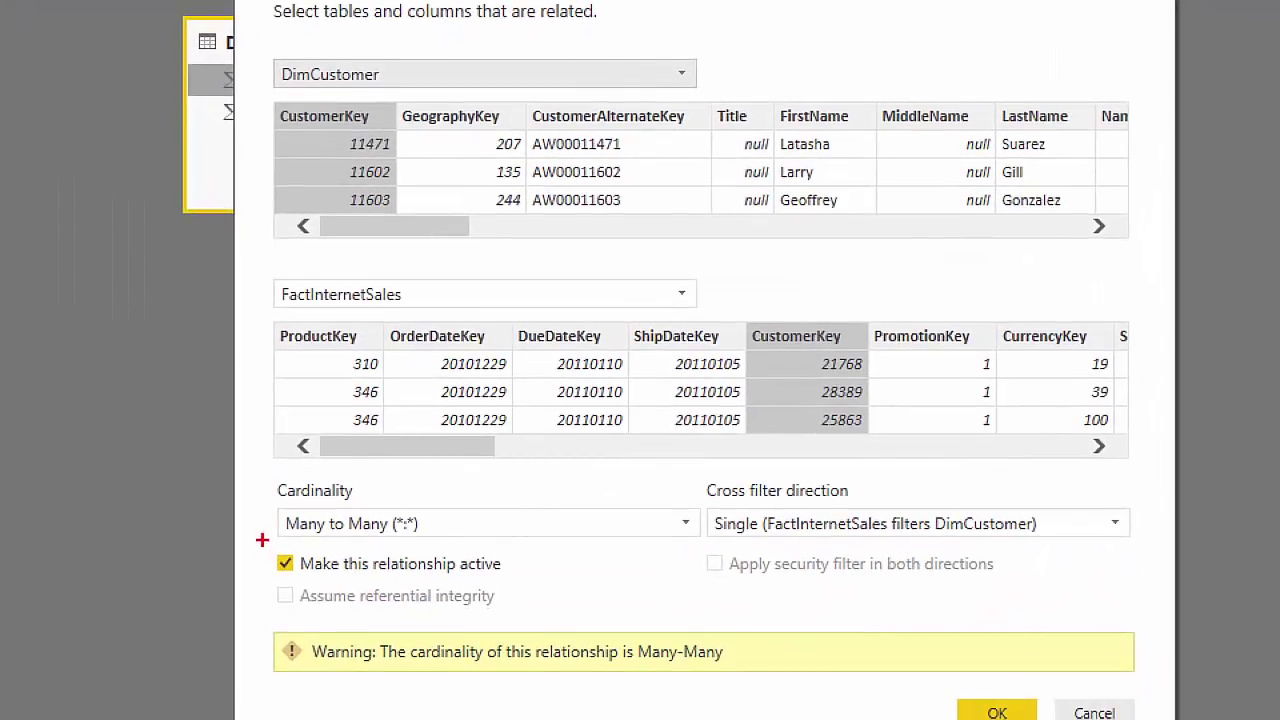
Step: Try Many to one, One to one and One to many cardinality, then return to Many to Many
mouse_move(262, 528)
left_mouse_down()
mouse_move(410, 565)
mouse_move(268, 540)
left_mouse_up()
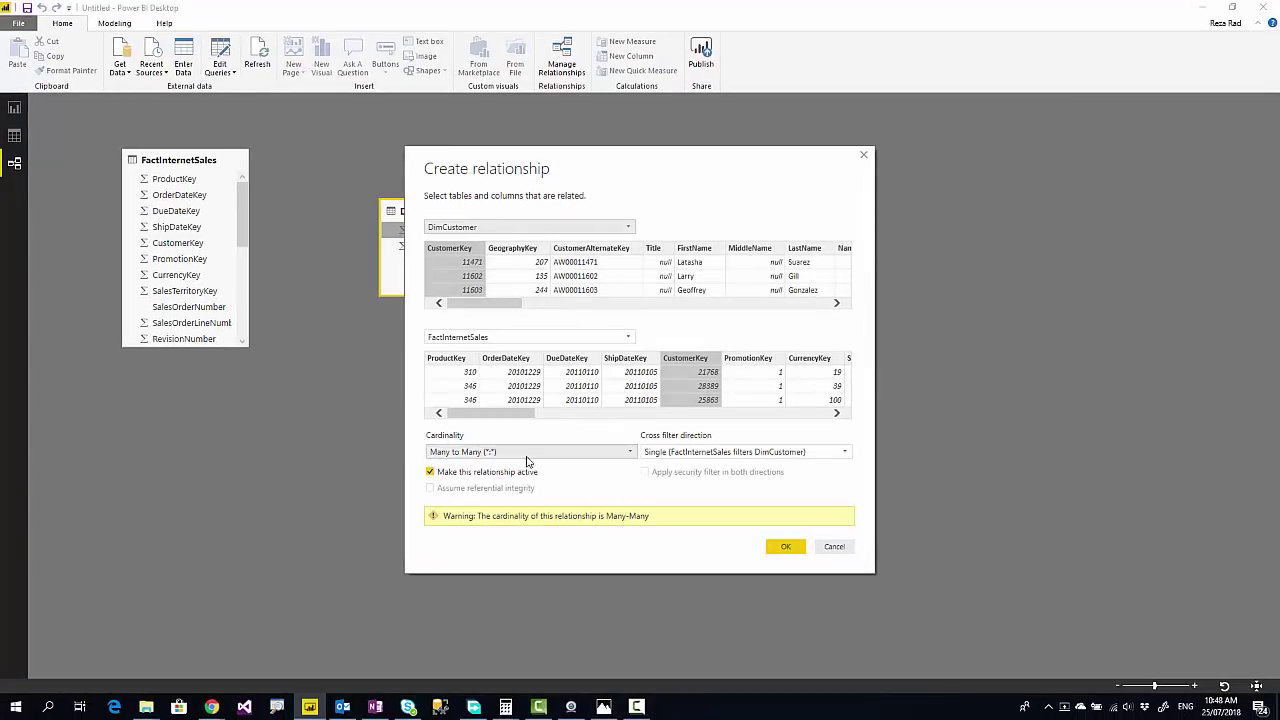
left_click(486, 452)
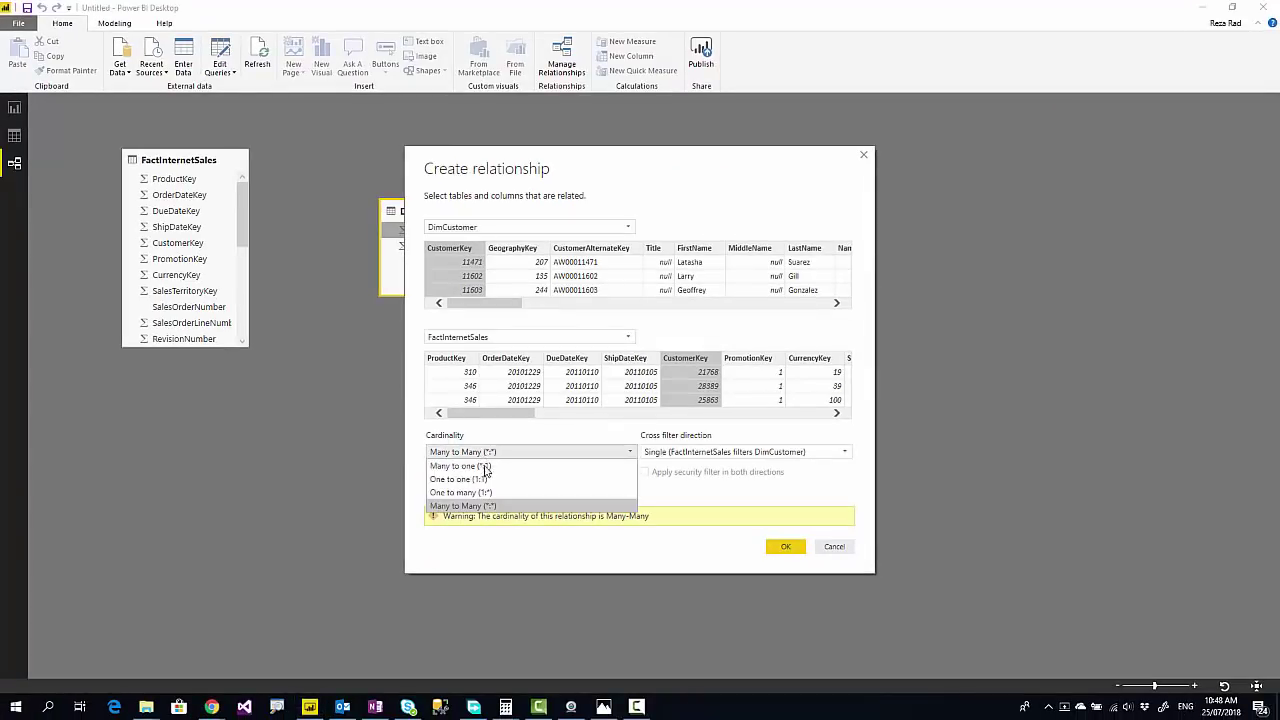
left_click(485, 472)
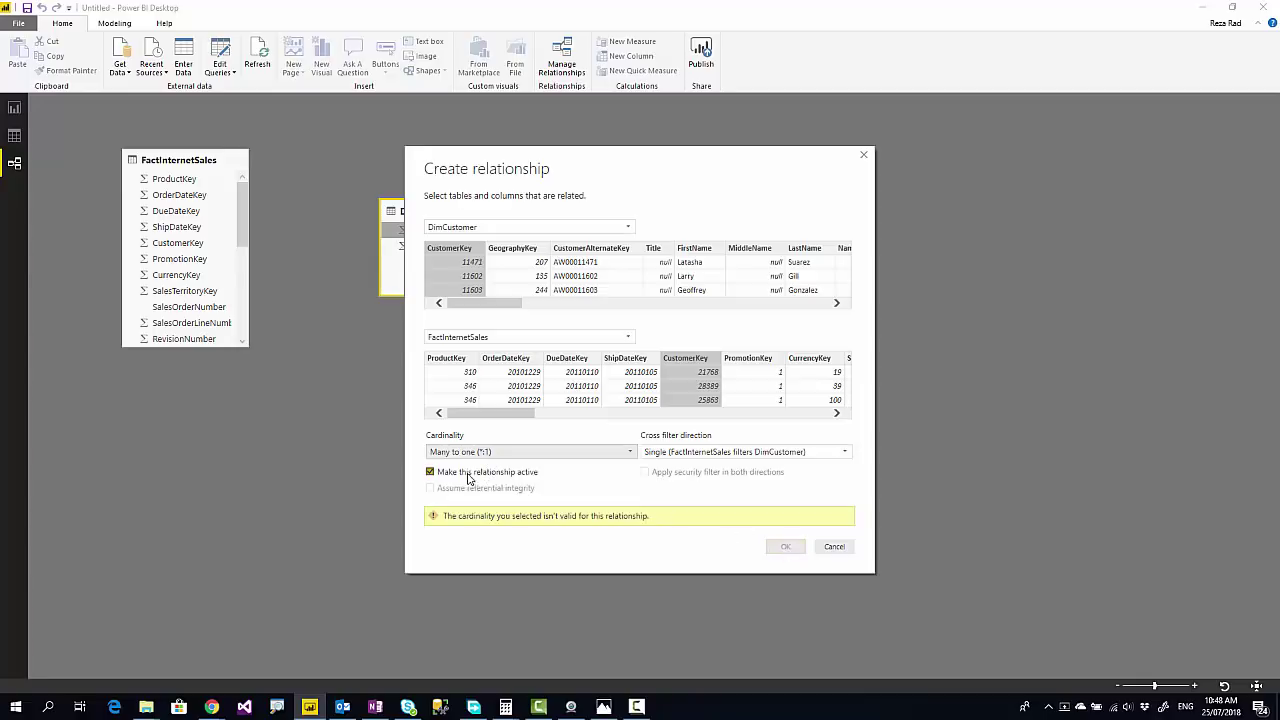
left_click(491, 452)
left_click(482, 479)
left_click(494, 452)
left_click(490, 492)
left_click(488, 452)
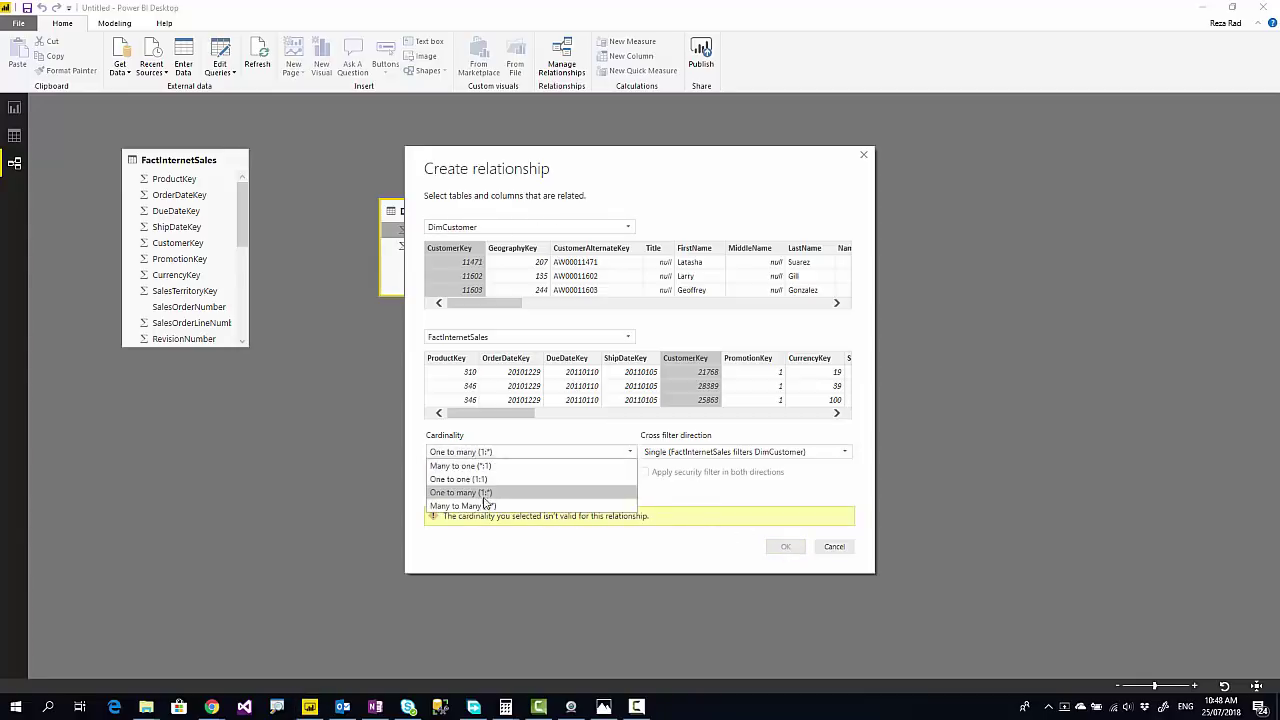
left_click(485, 503)
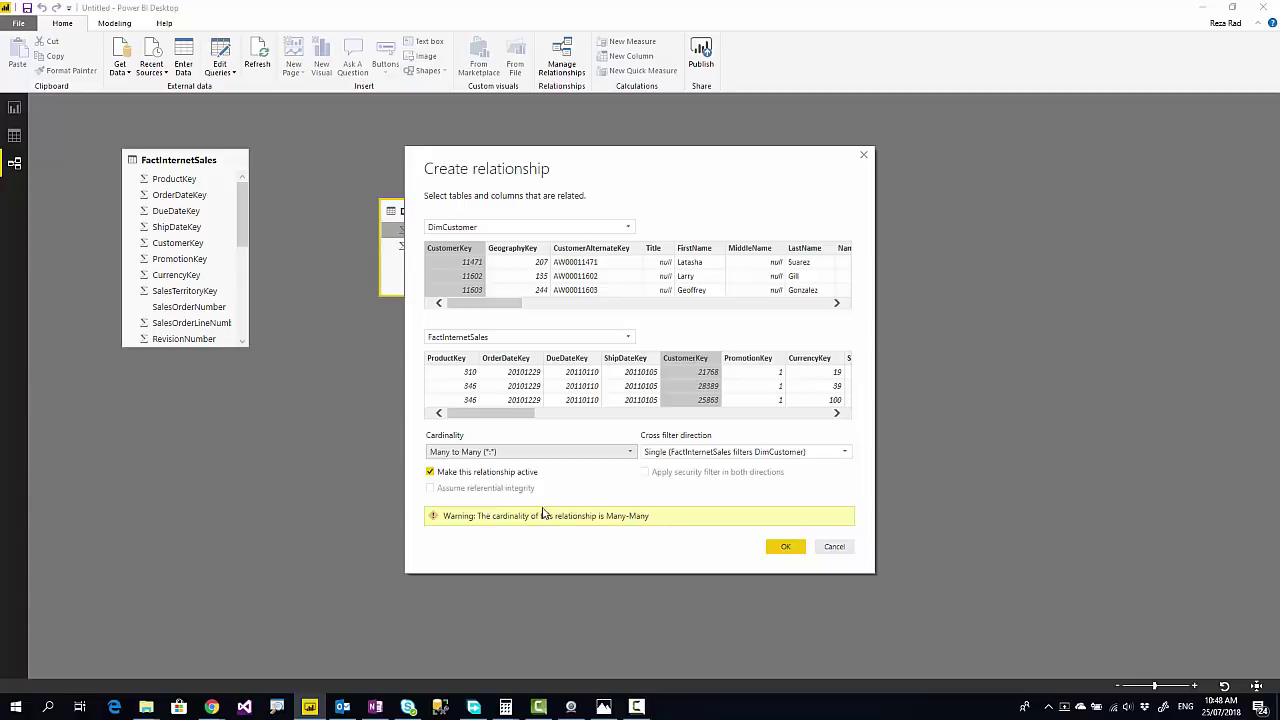
Step: Confirm the Many to Many relationship, then set its cross filter direction to Both
left_click(787, 550)
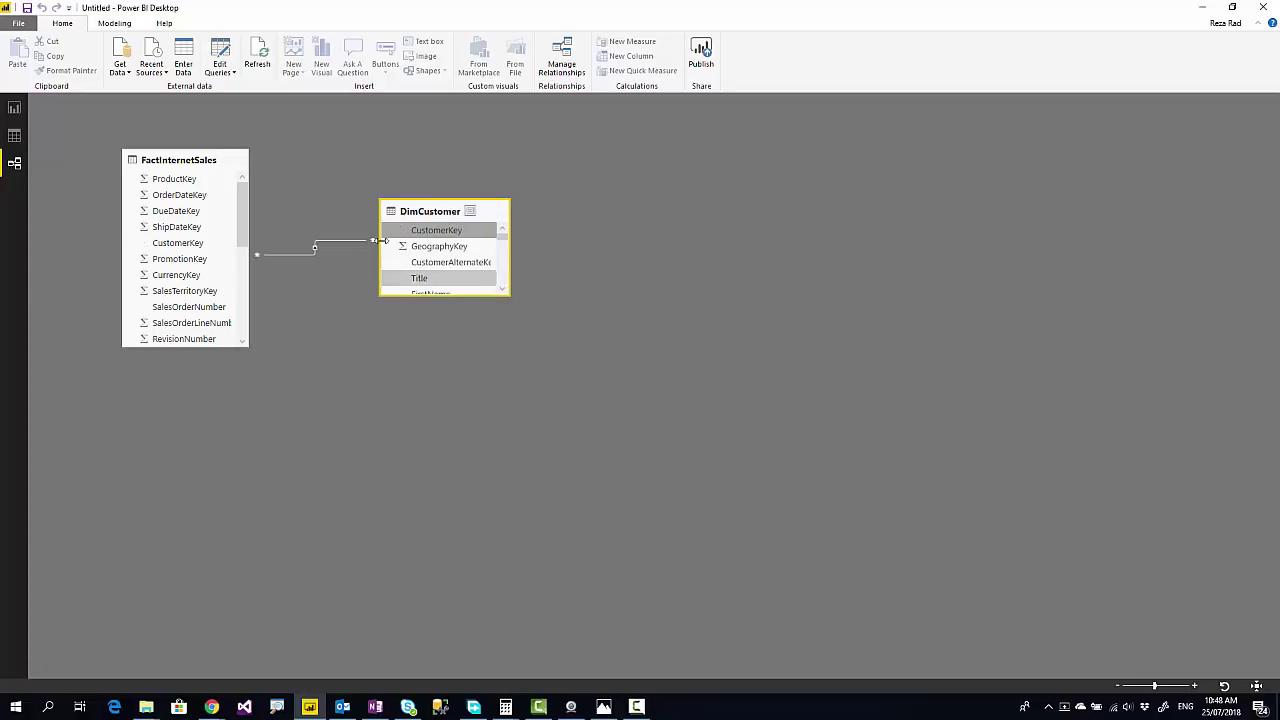
left_click_drag(419, 214, 428, 200)
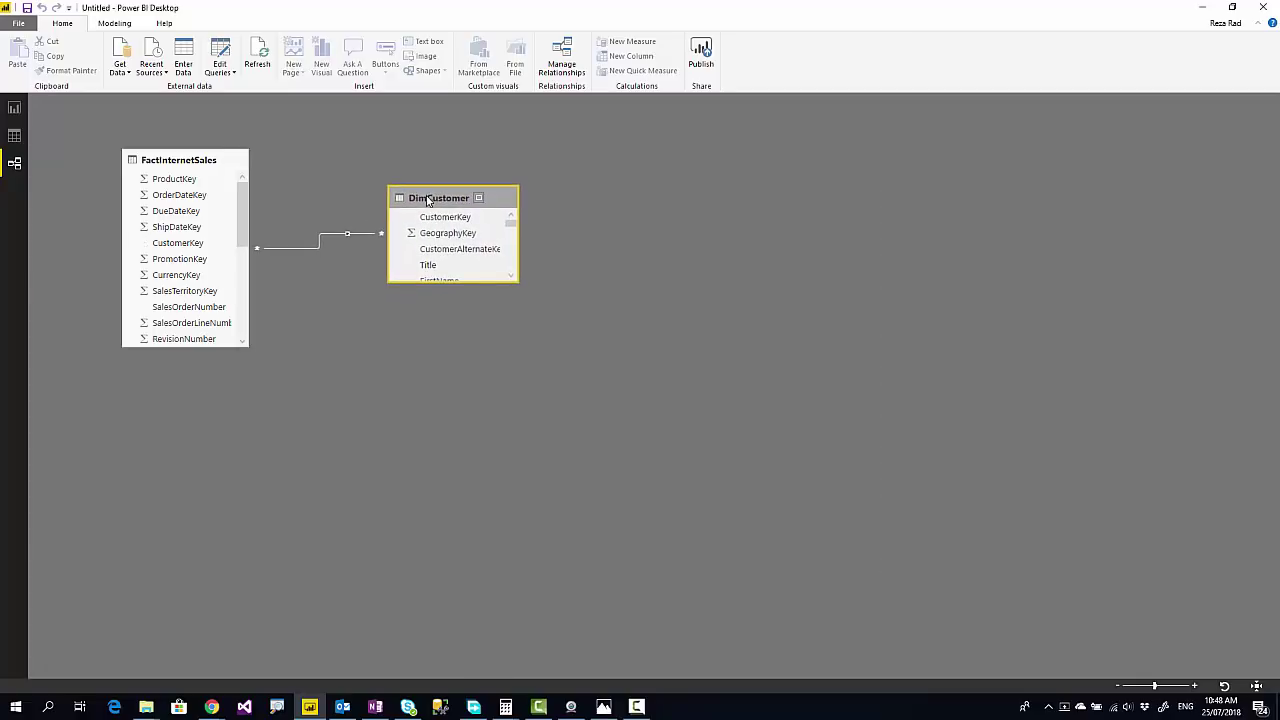
double_click(327, 240)
left_click(702, 452)
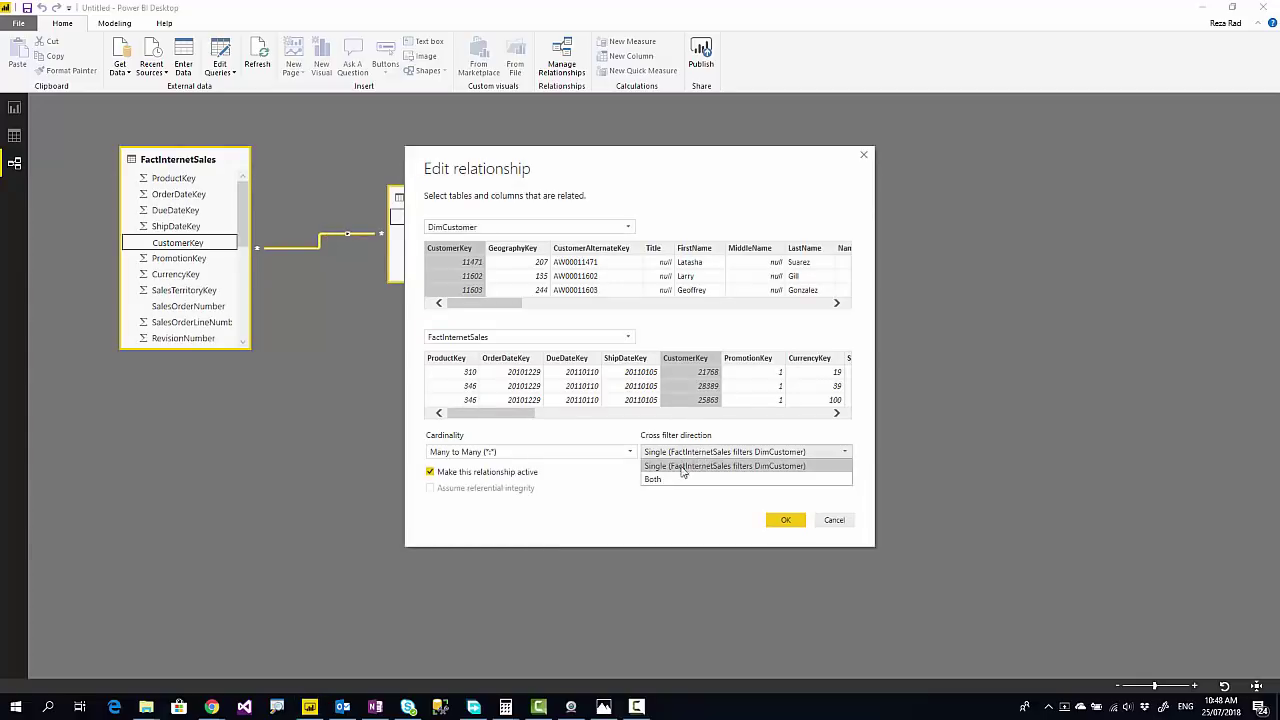
left_click(680, 478)
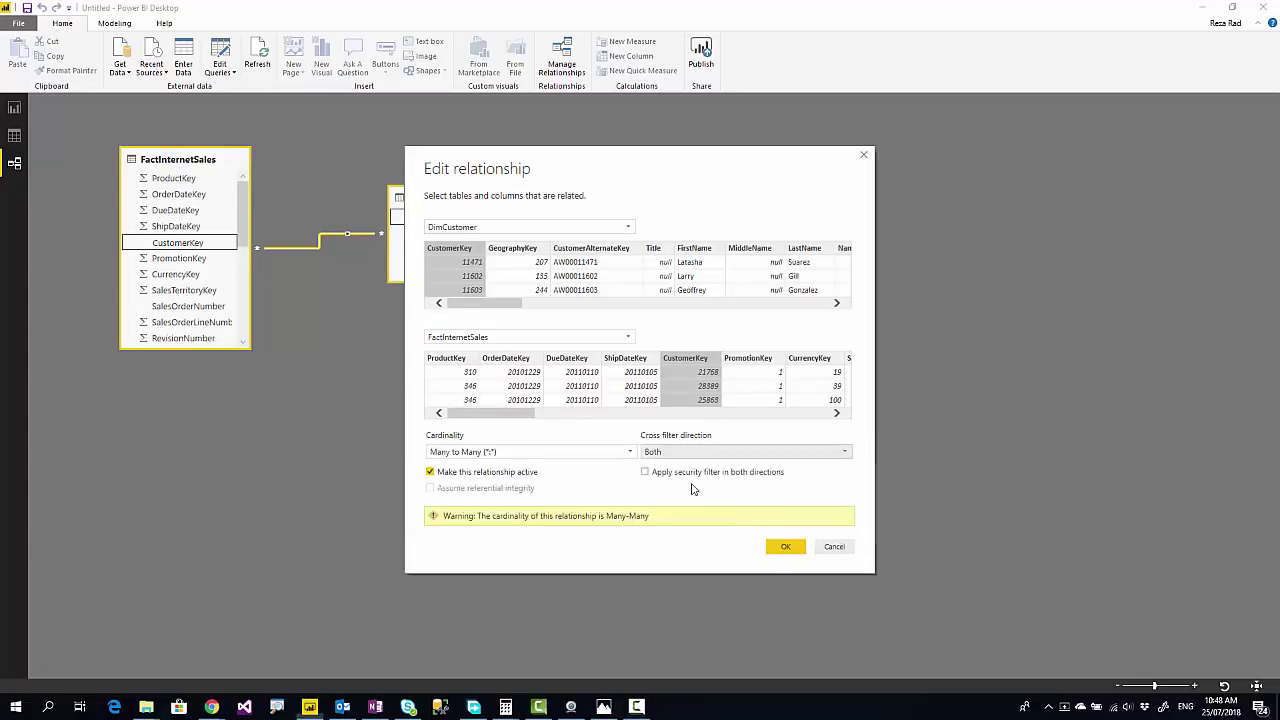
left_click(780, 547)
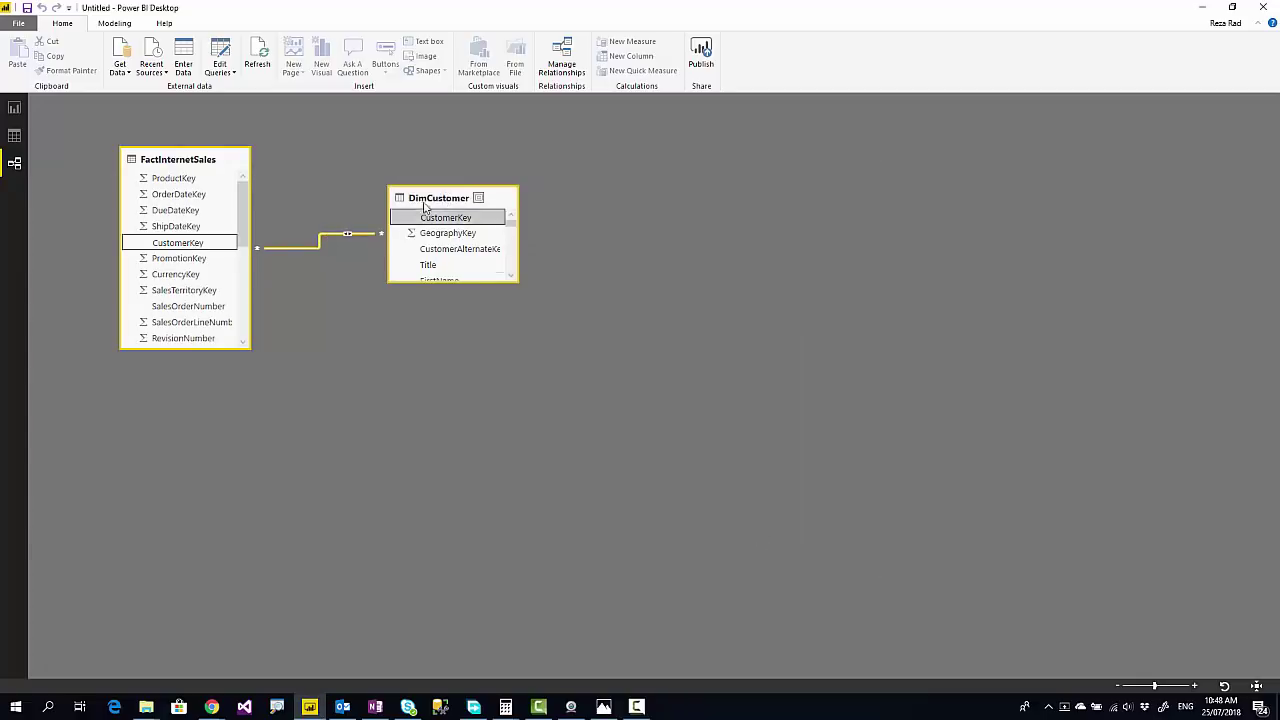
Step: On the report page, chart SalesAmount by DimCustomer's EnglishEducation and enlarge the chart
left_click(15, 109)
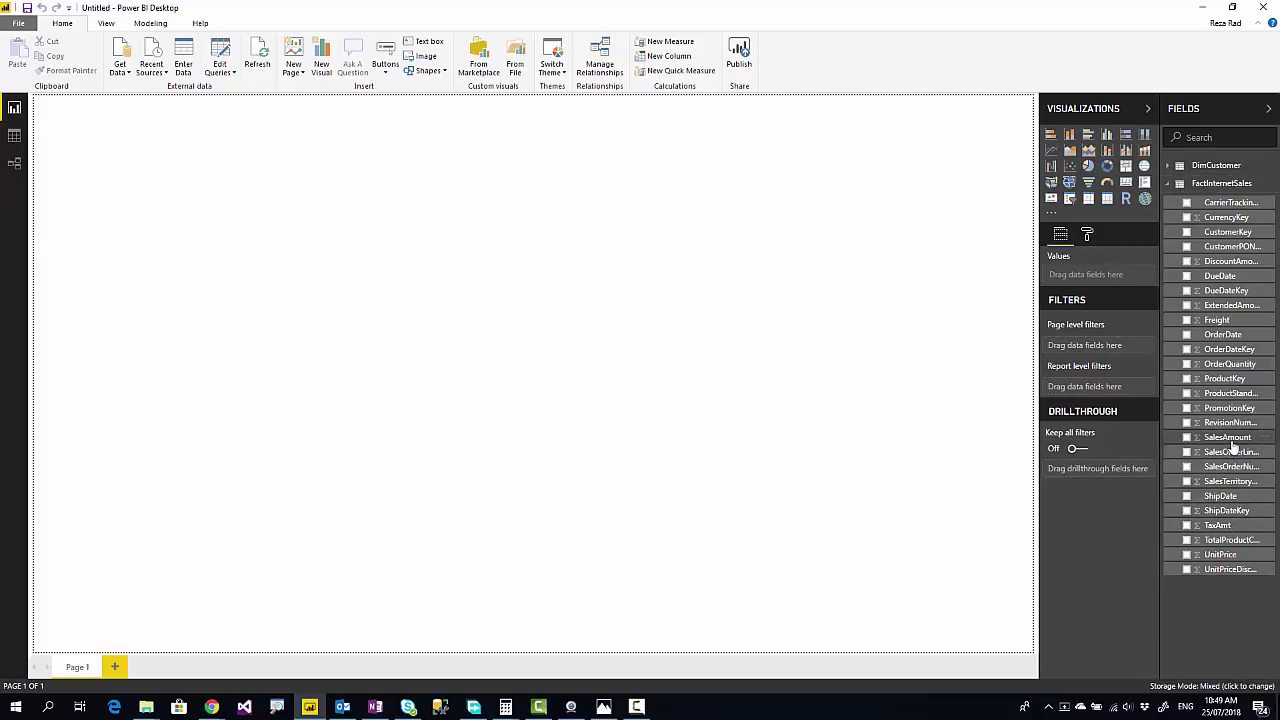
left_click_drag(1227, 437, 702, 315)
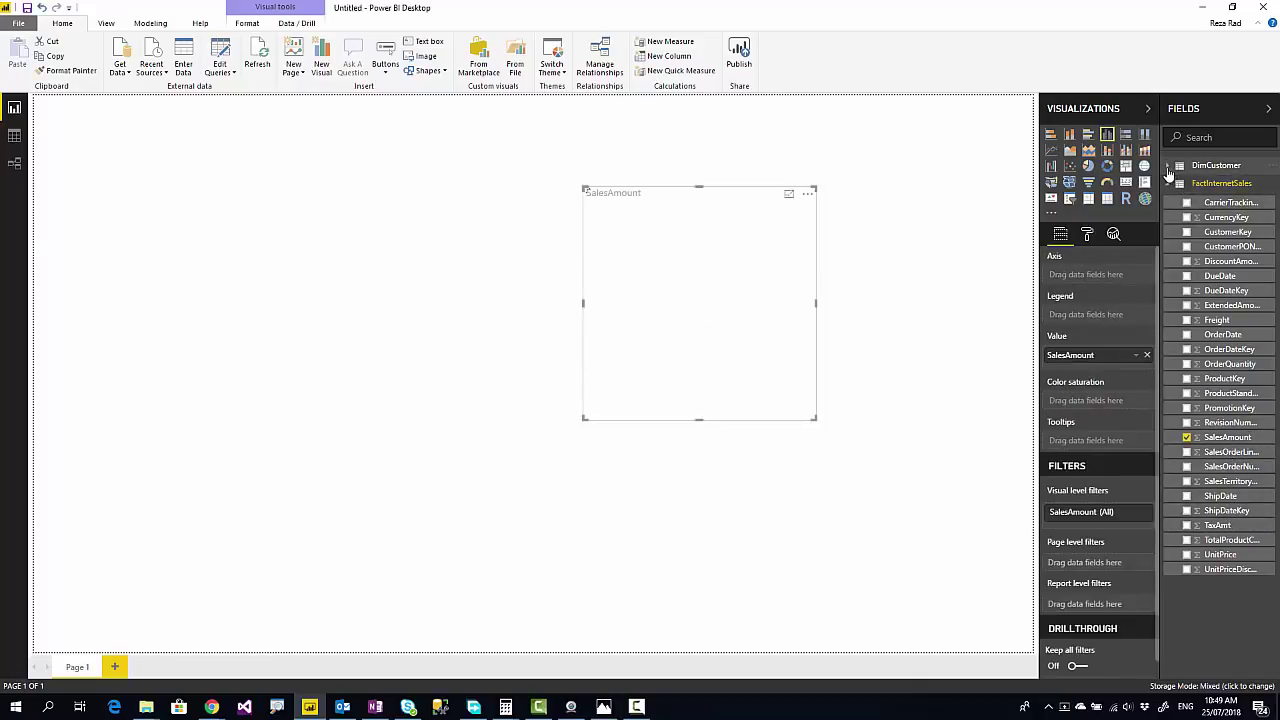
left_click(1167, 166)
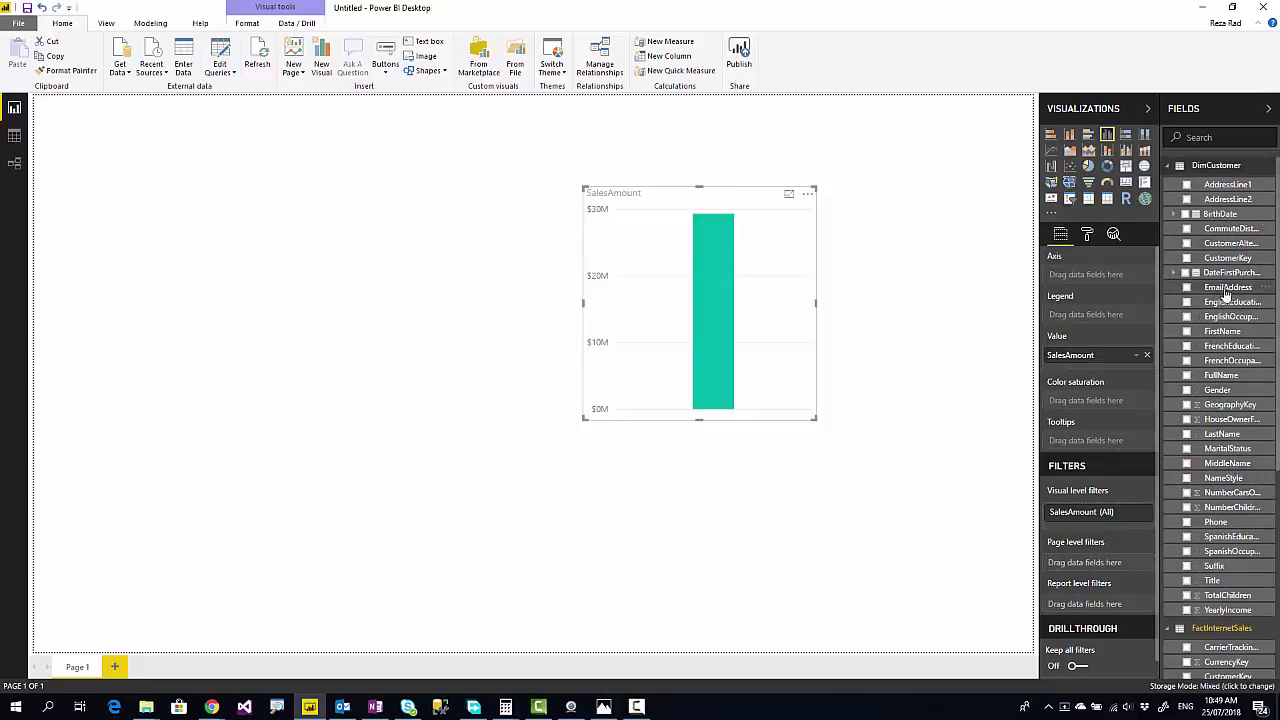
left_click_drag(1229, 308, 716, 315)
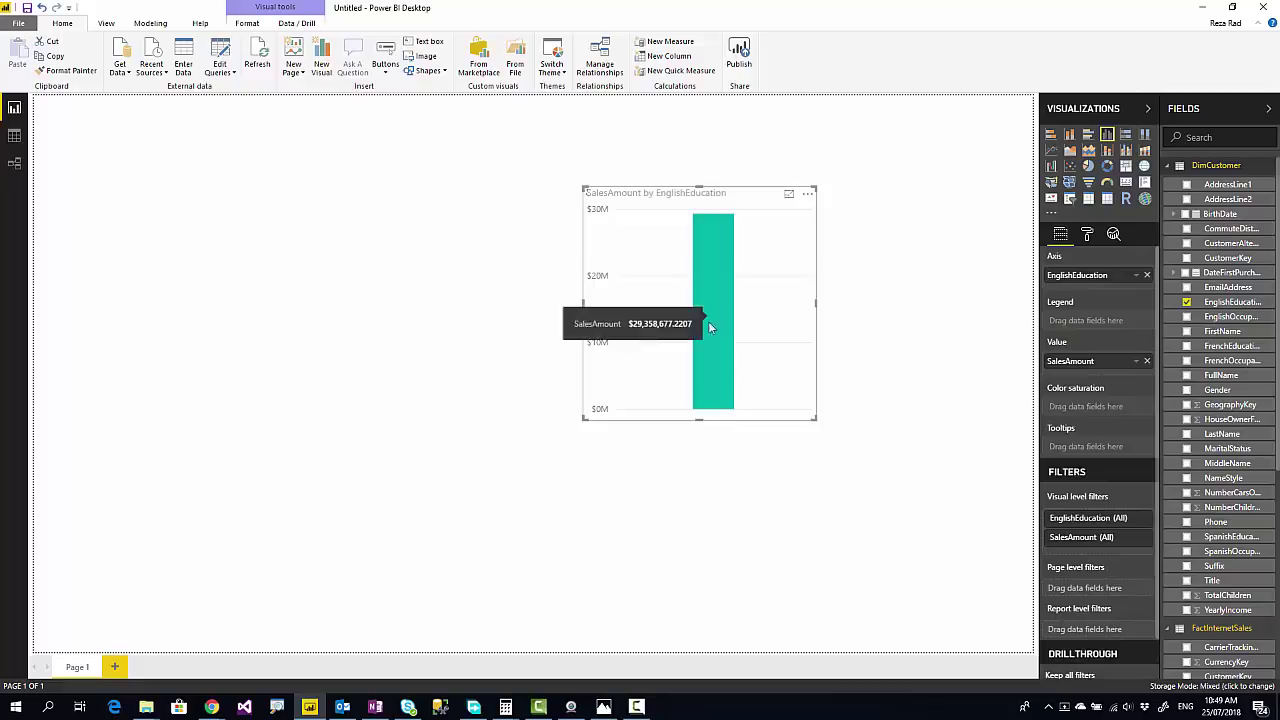
left_click_drag(583, 418, 424, 458)
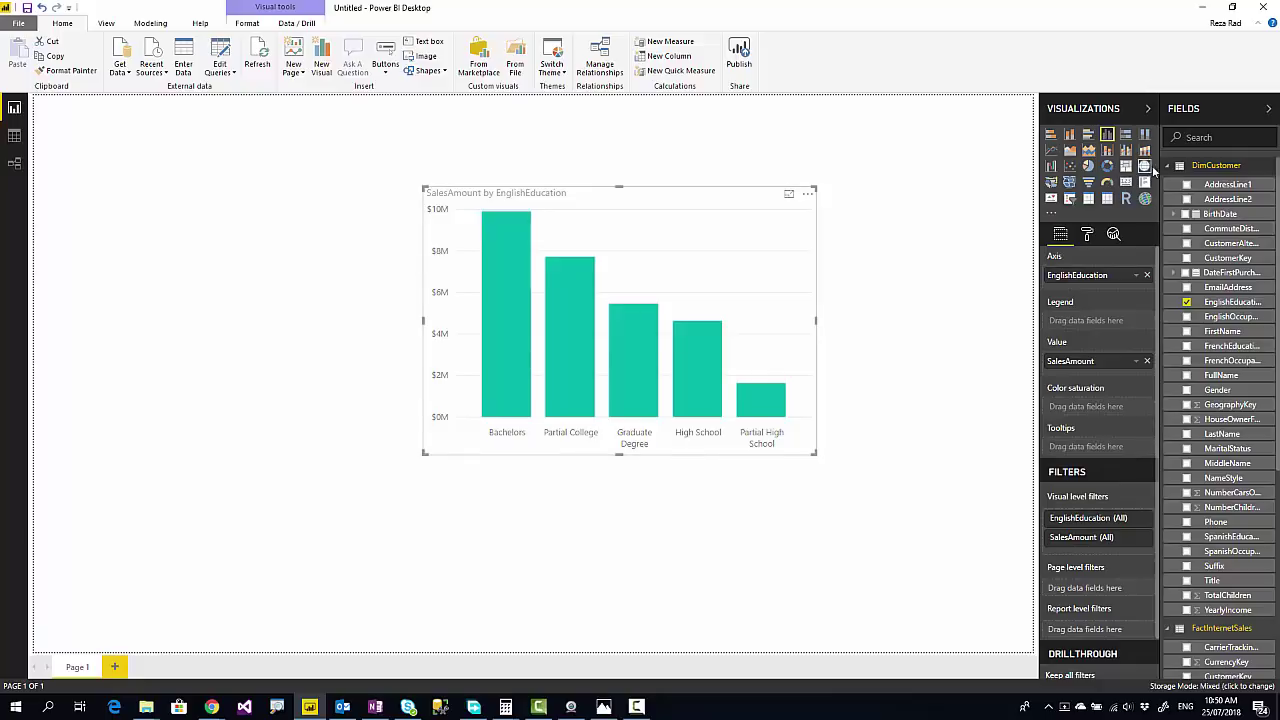
Step: Open DimCustomer's Properties and inspect its Import storage mode choices without changing them
left_click(1166, 166)
left_click(1168, 184)
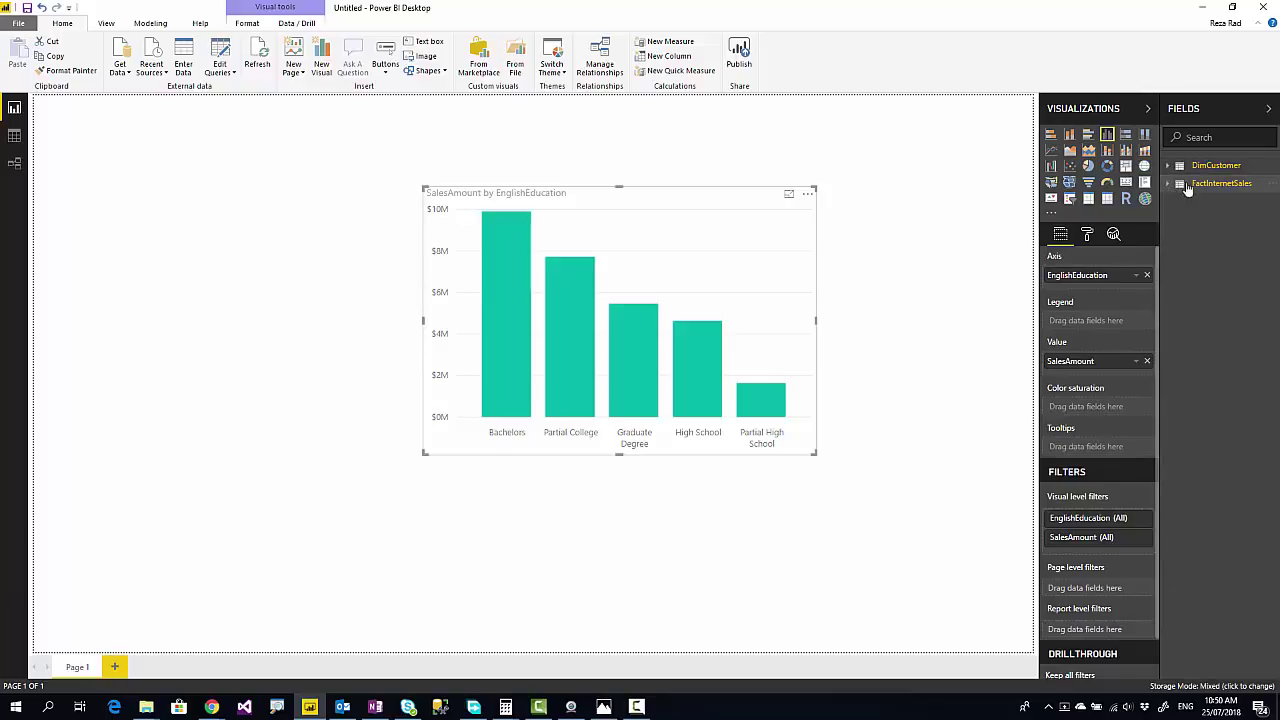
right_click(1221, 168)
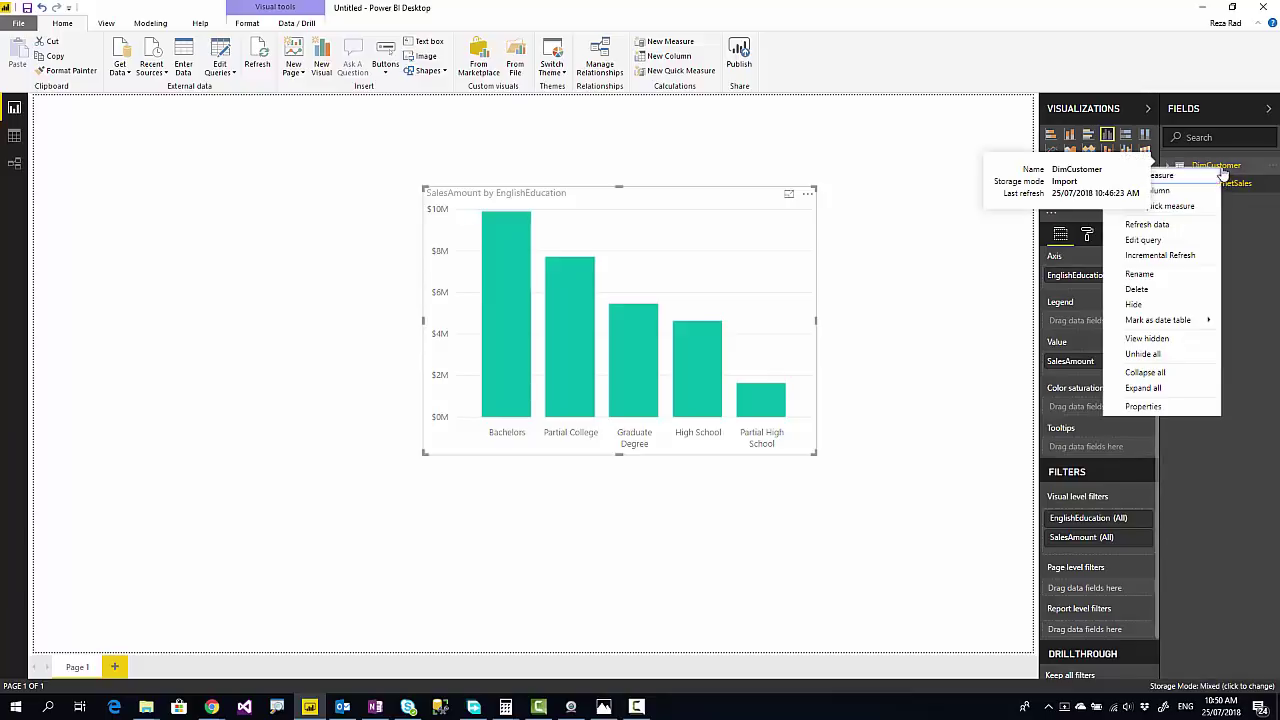
left_click(1150, 407)
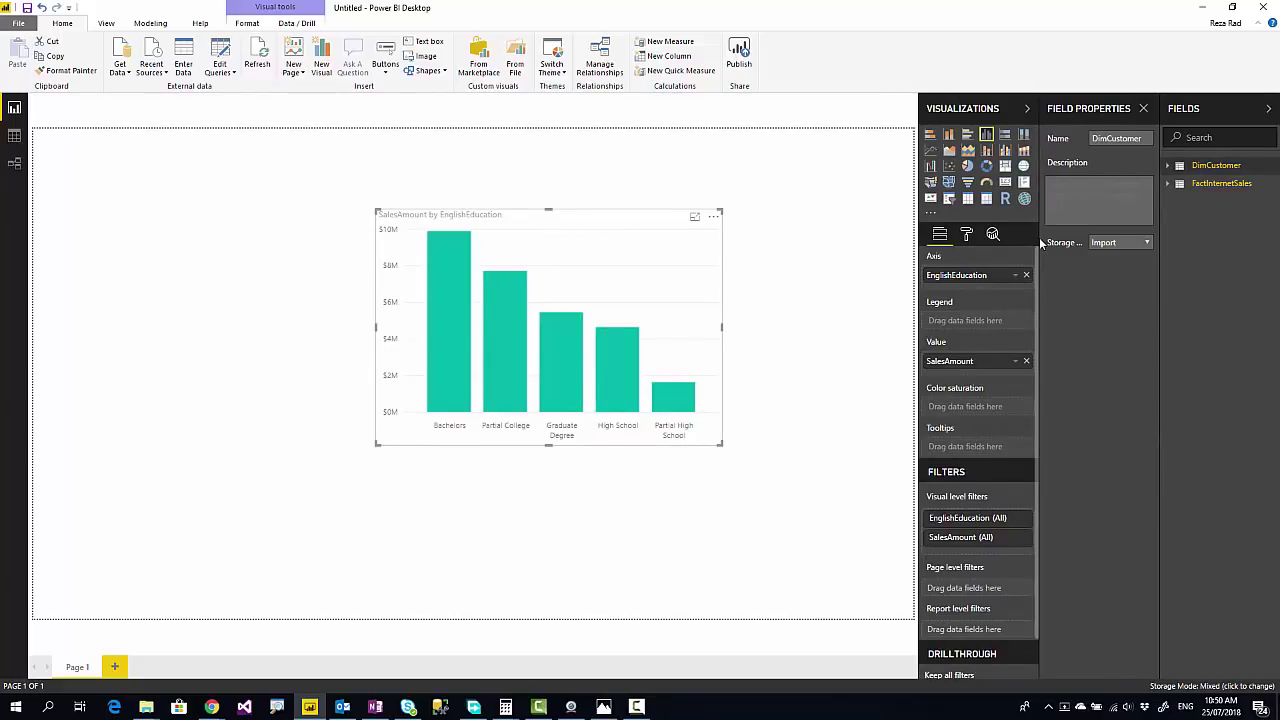
left_click_drag(1036, 239, 992, 244)
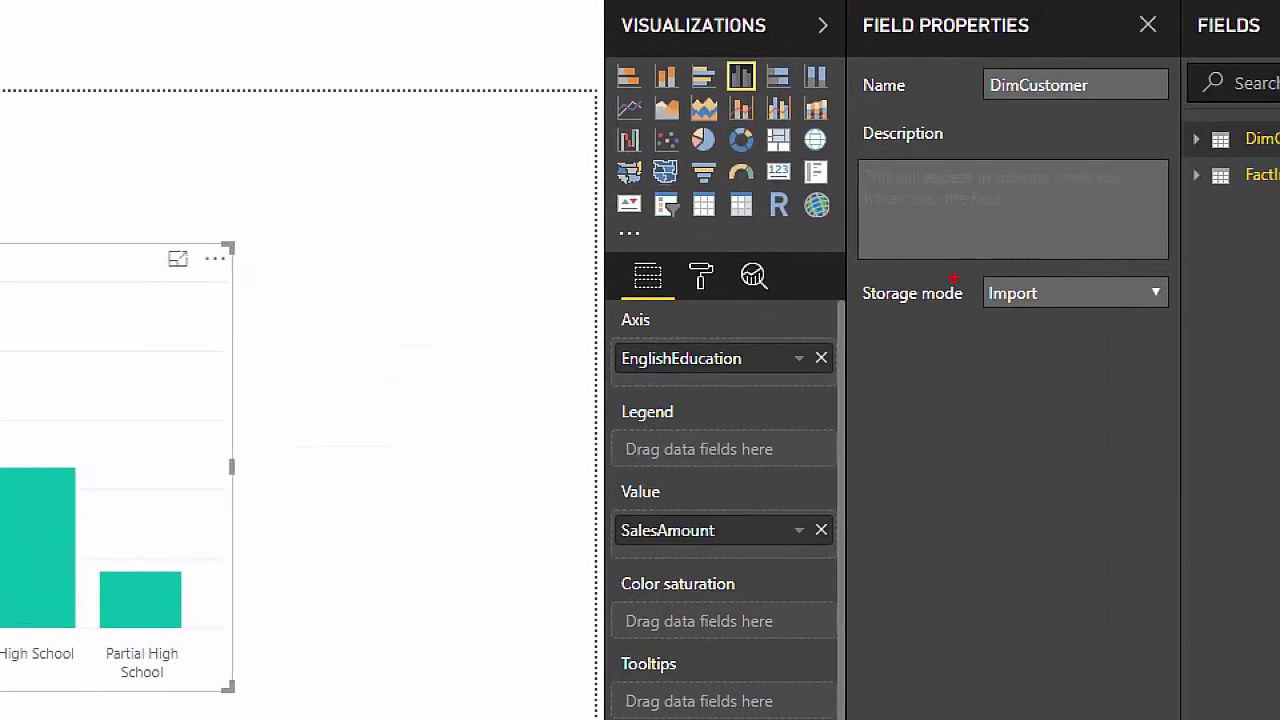
left_click_drag(955, 271, 1100, 322)
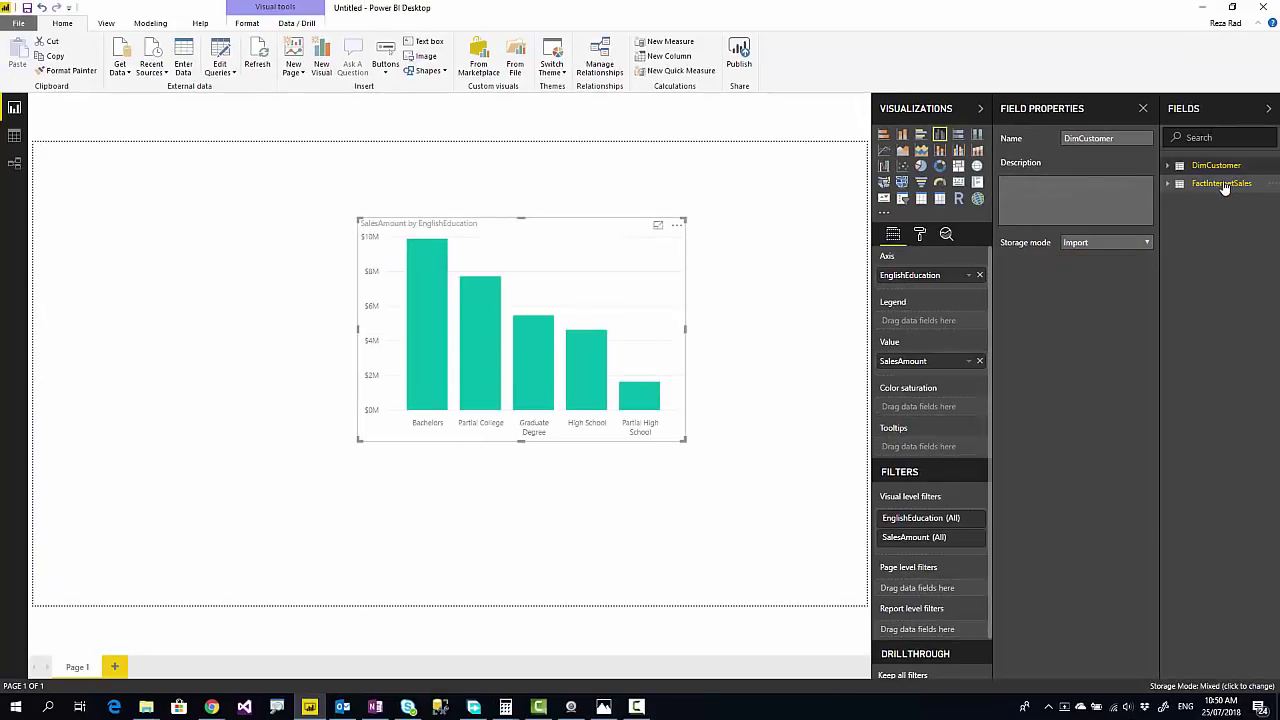
left_click(1262, 175)
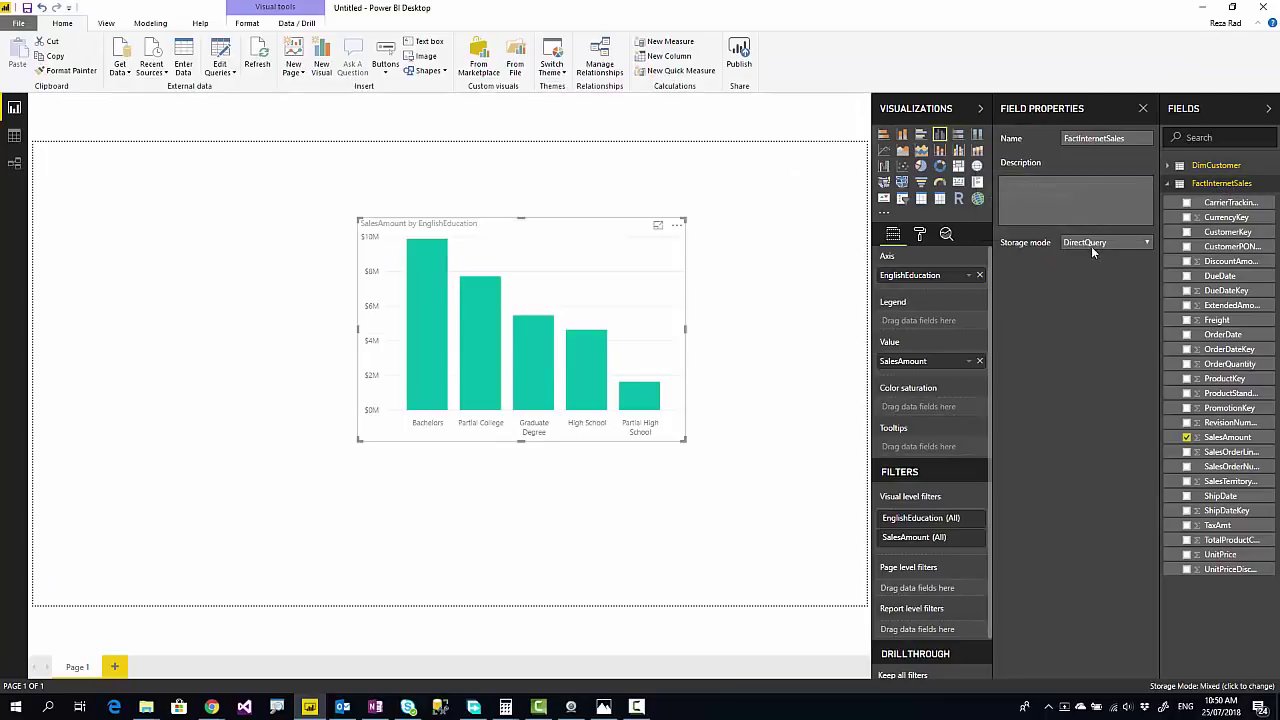
left_click(1208, 172)
left_click(1119, 242)
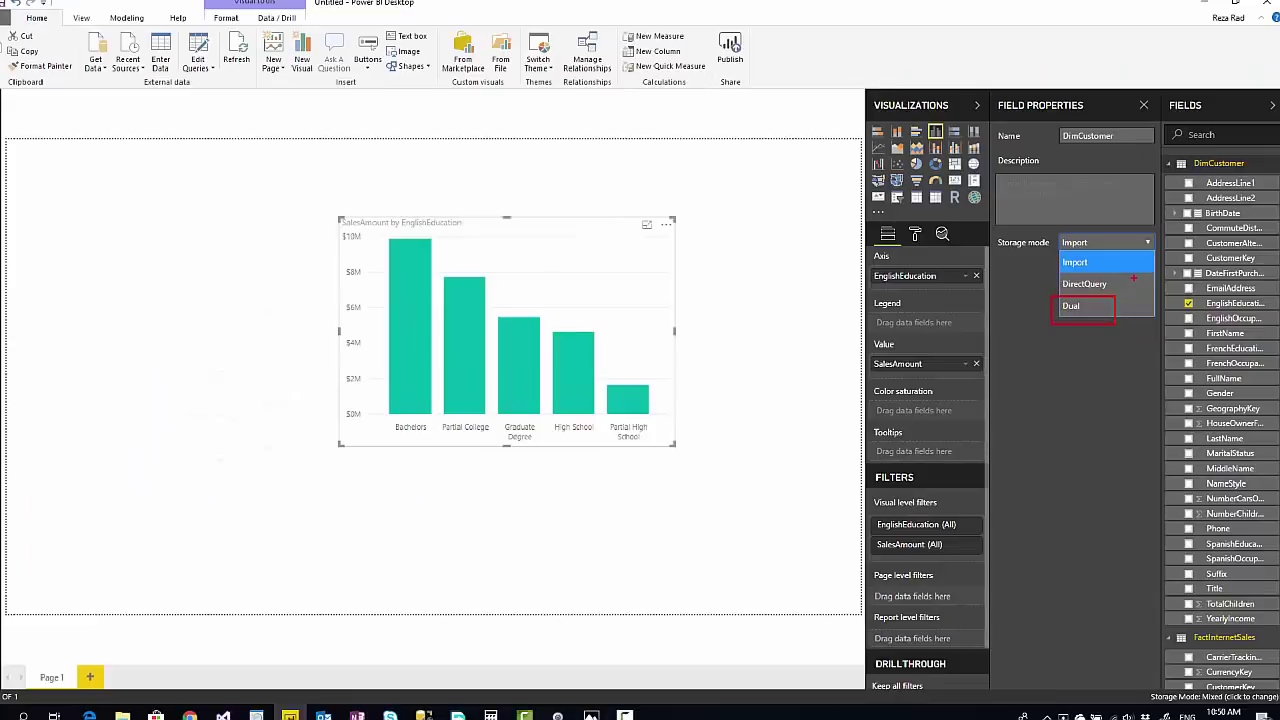
key("Escape")
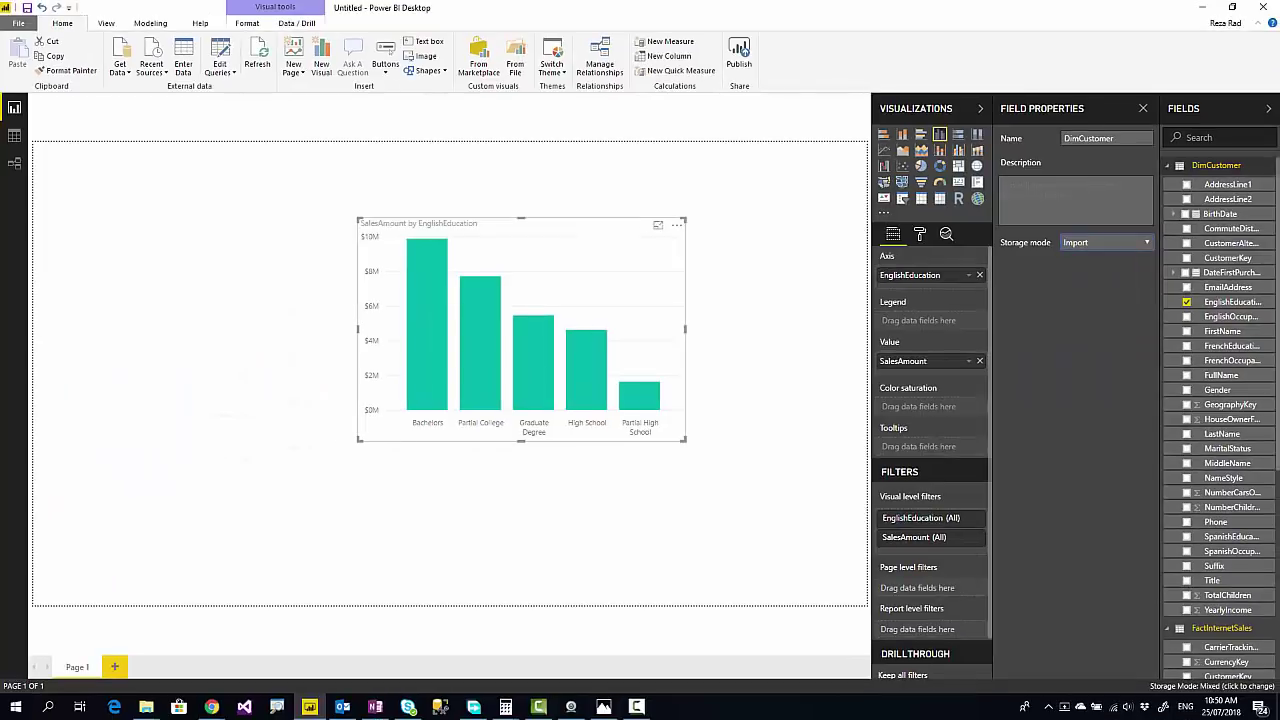
Step: Keep DimCustomer on Import, set FactInternetSales to Dual storage mode and confirm the refresh
left_click(1088, 244)
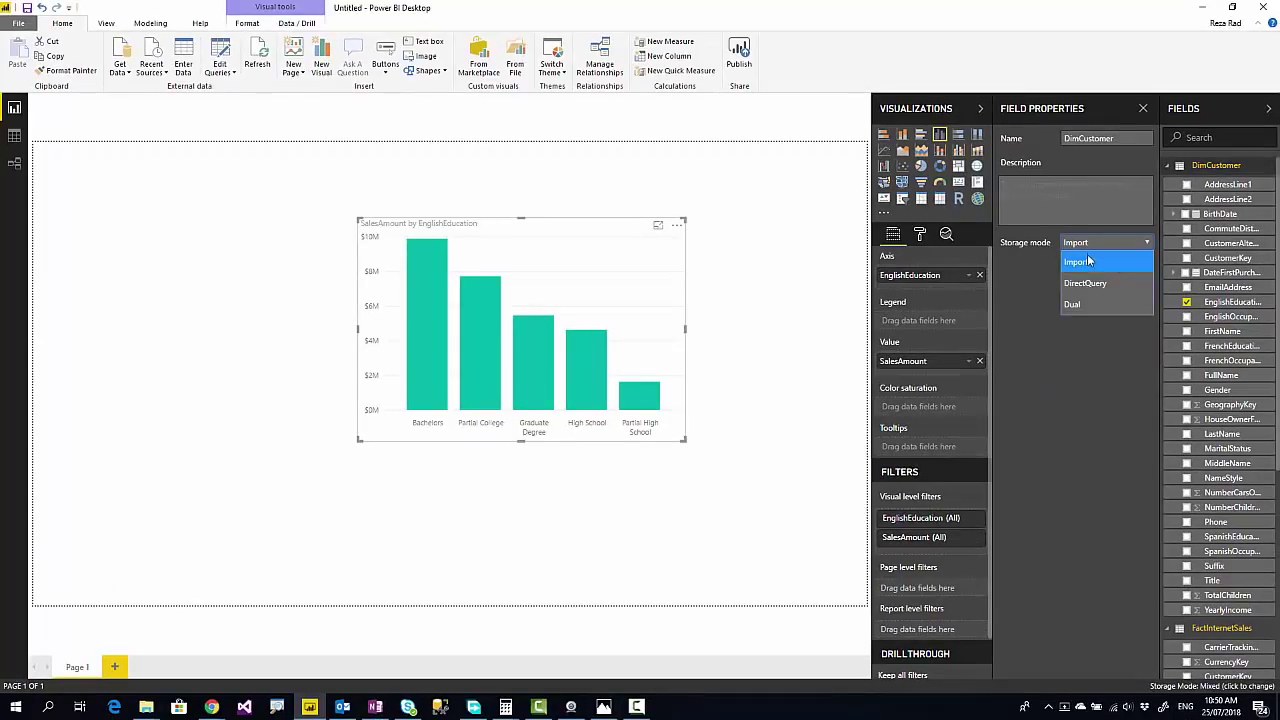
left_click(1080, 328)
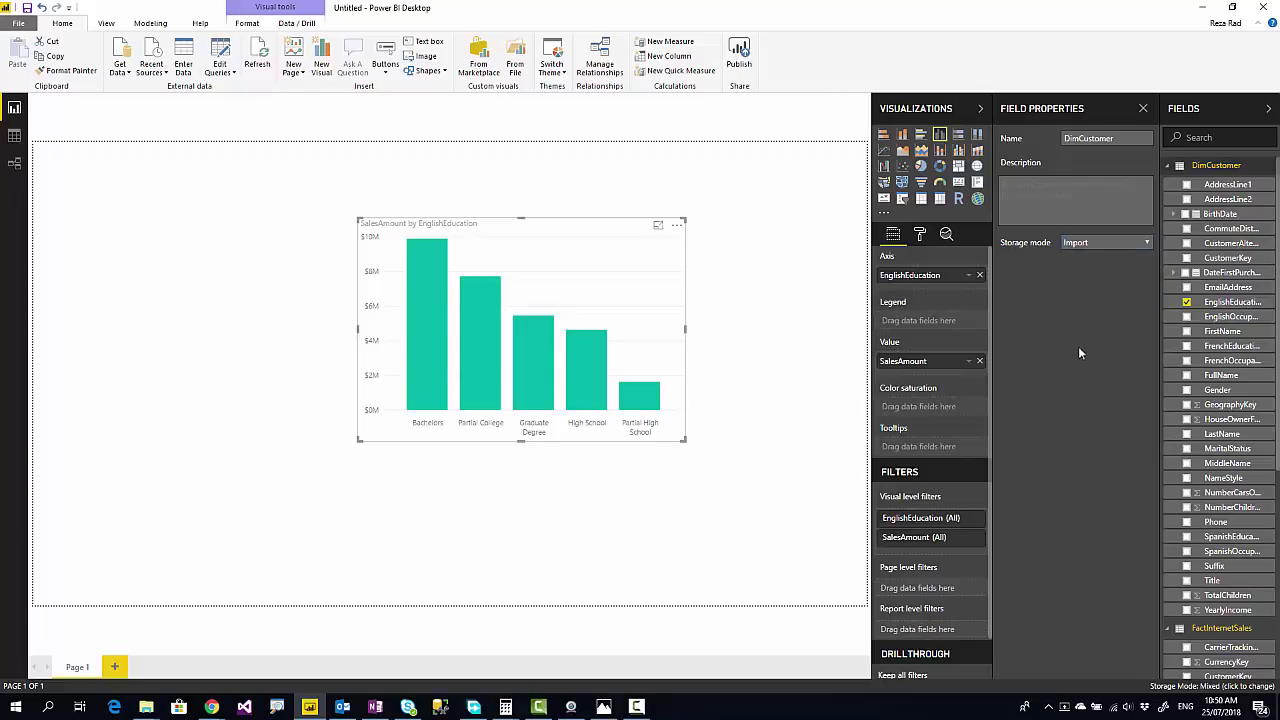
left_click(1172, 168)
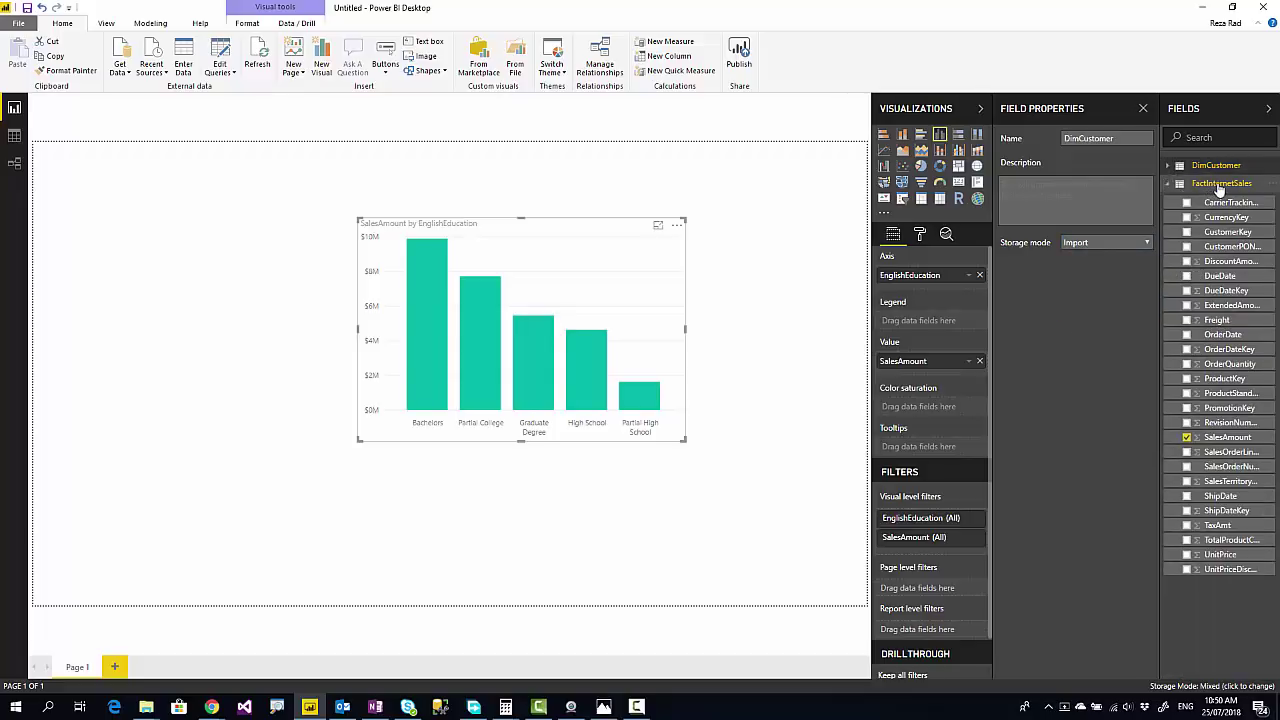
left_click(1174, 182)
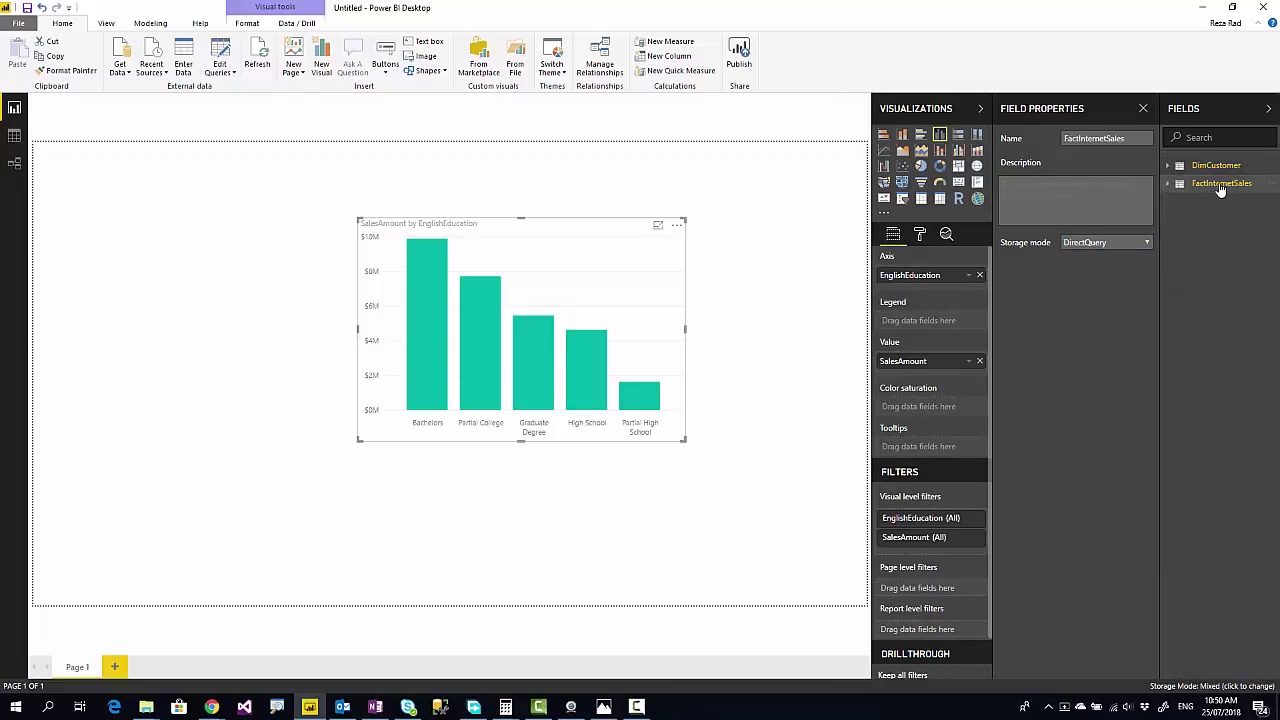
left_click(1109, 245)
left_click(1075, 307)
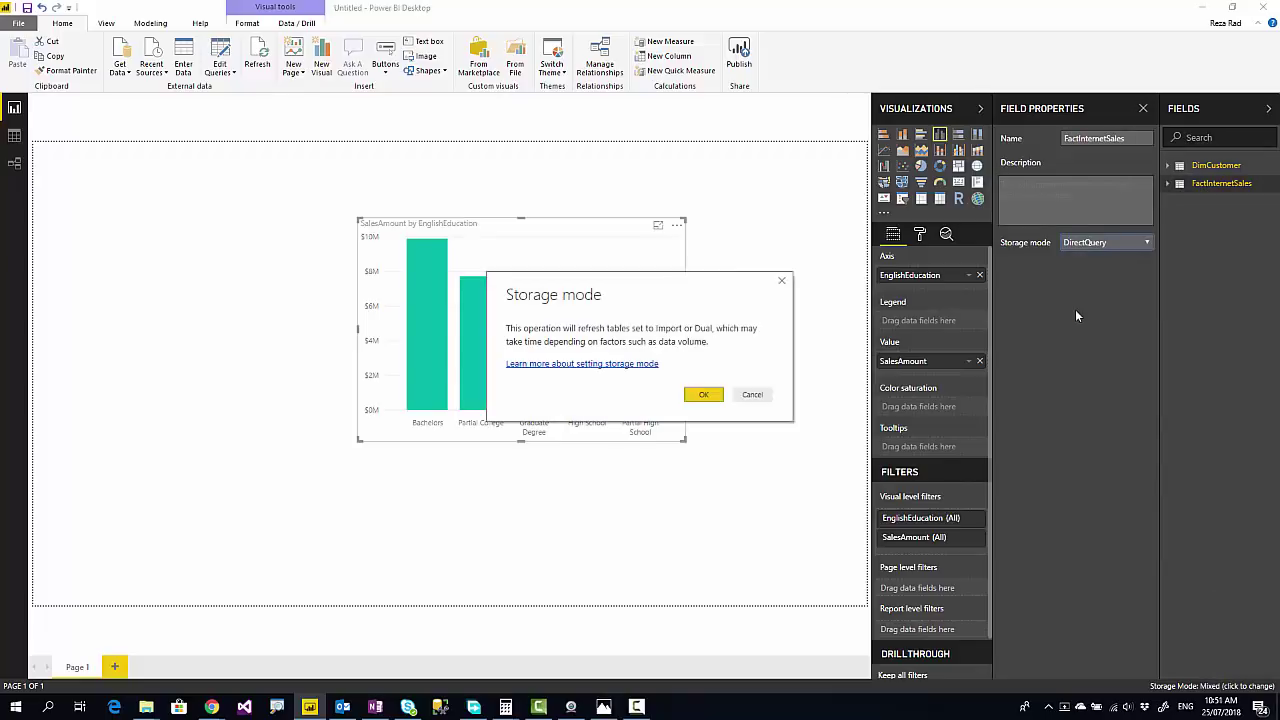
left_click(704, 396)
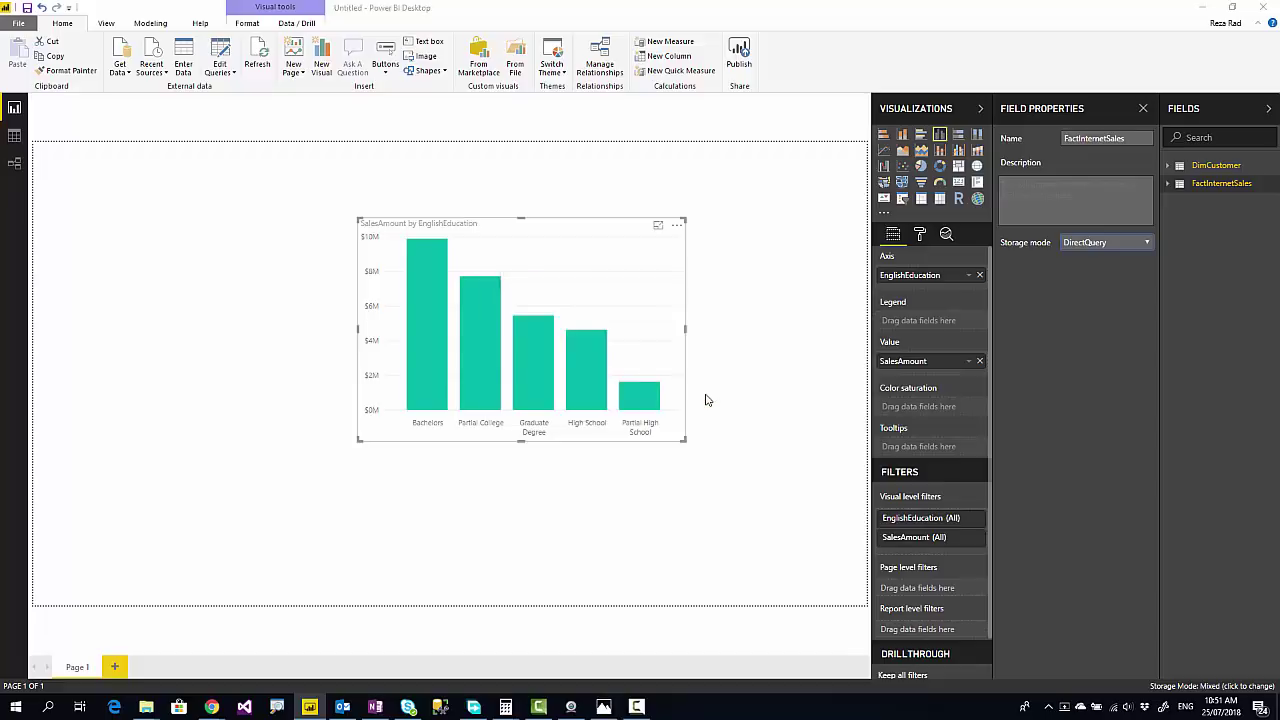